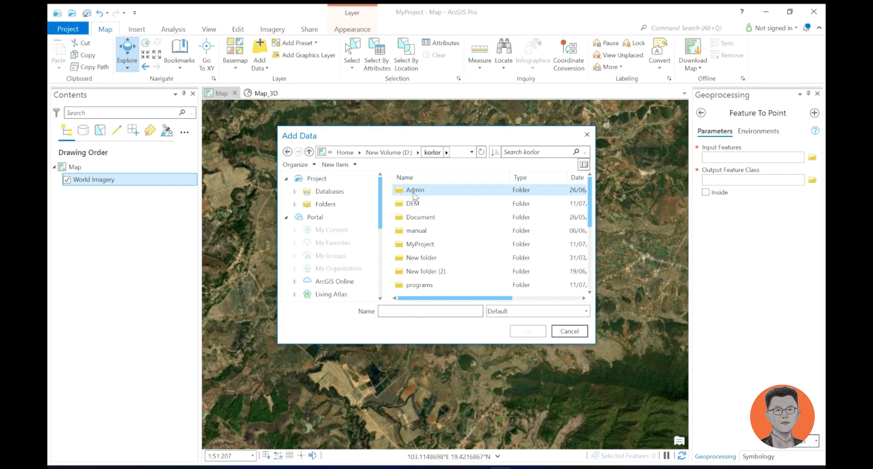
Step: Add the Village.shp shapefile from the korlor\Admin\Village Boundary folder to the map
double_click(410, 192)
click(427, 271)
double_click(427, 271)
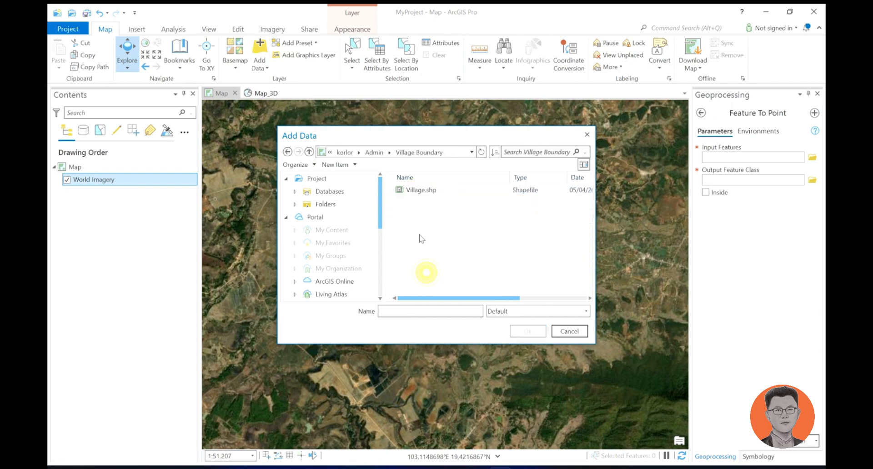
click(405, 193)
click(521, 331)
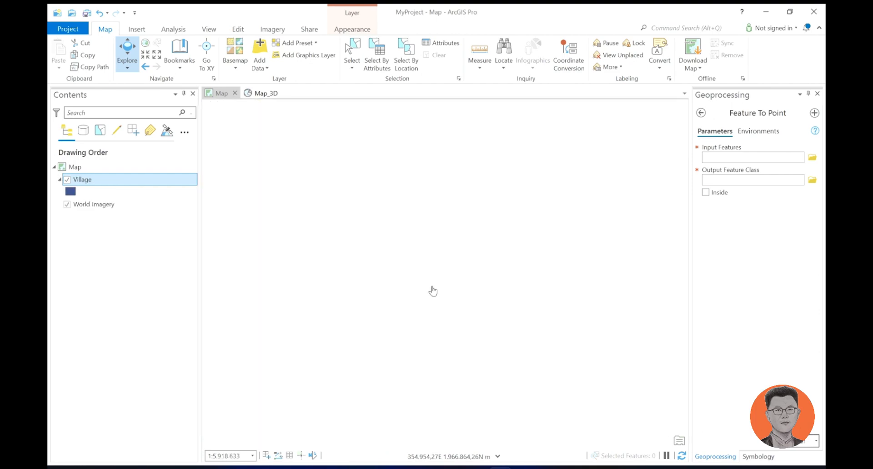
Step: Select a single village polygon in the Village layer, just northwest of the large river bend
scroll(371, 253, up, 10)
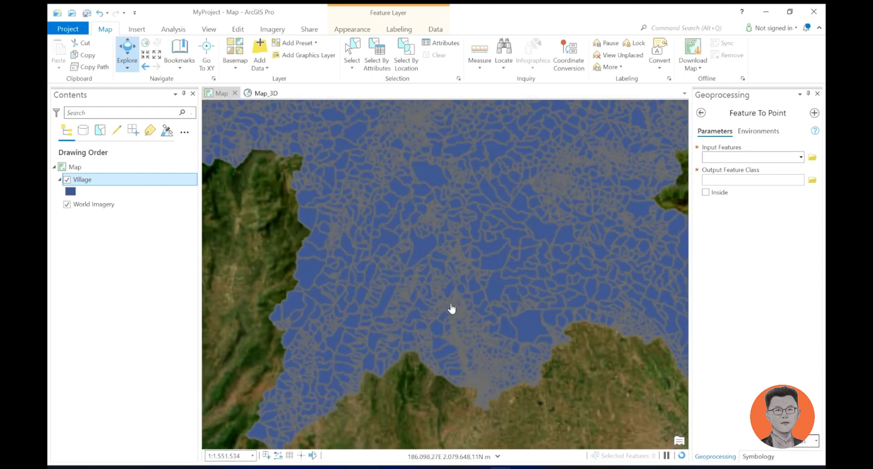
scroll(451, 381, up, 3)
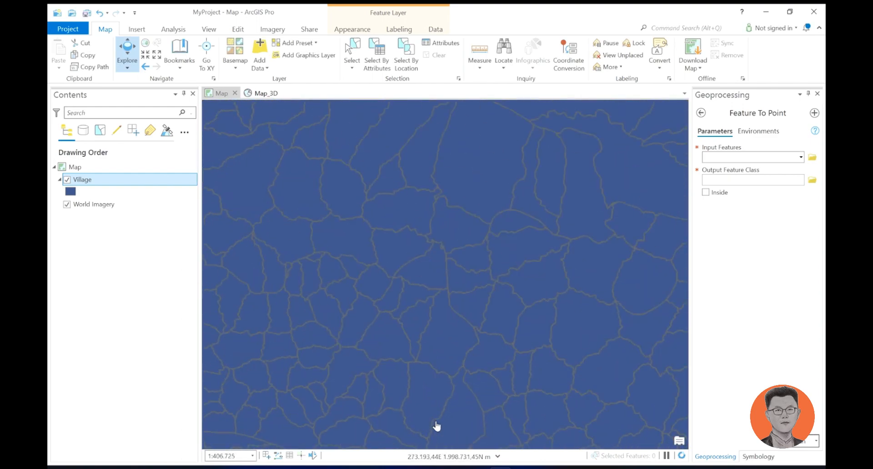
scroll(519, 277, up, 2)
scroll(500, 278, down, 2)
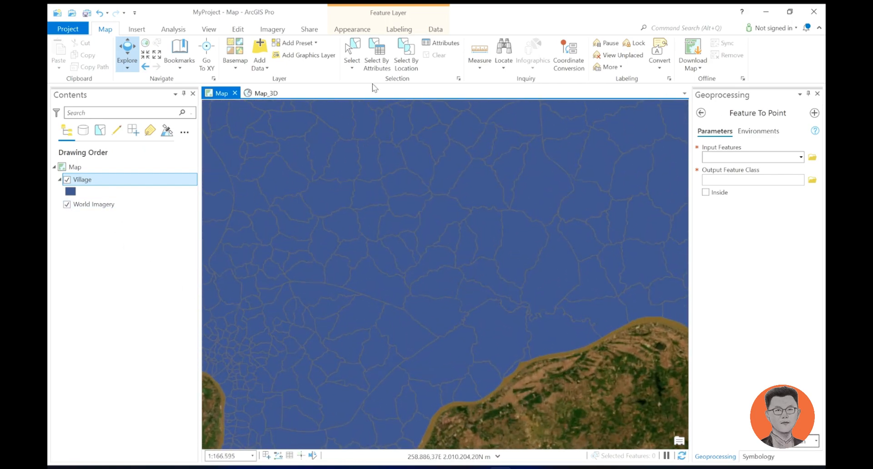
click(352, 51)
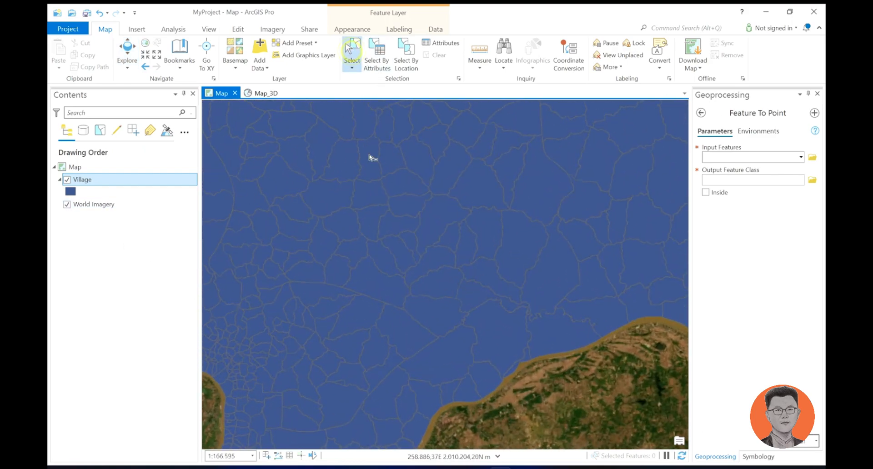
click(395, 331)
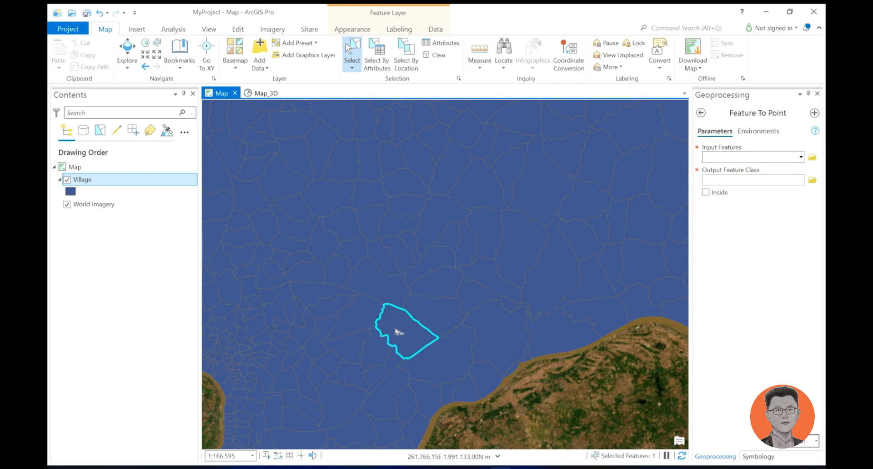
Step: Start exporting the selected Village feature and browse for an output location in korlor\Admin on New Volume (D:)
right_click(116, 178)
mouse_move(177, 396)
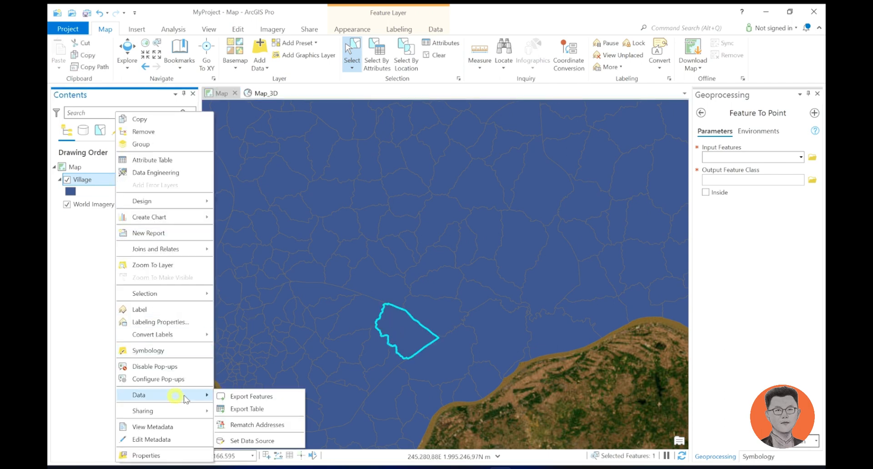
click(247, 397)
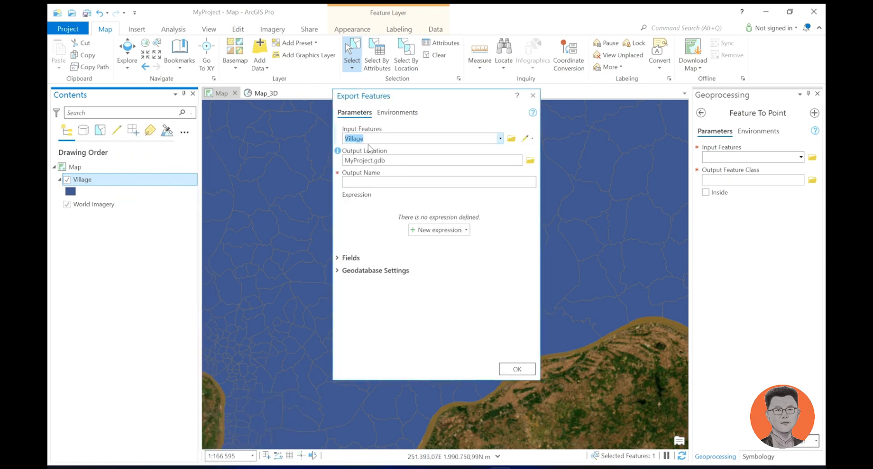
click(529, 160)
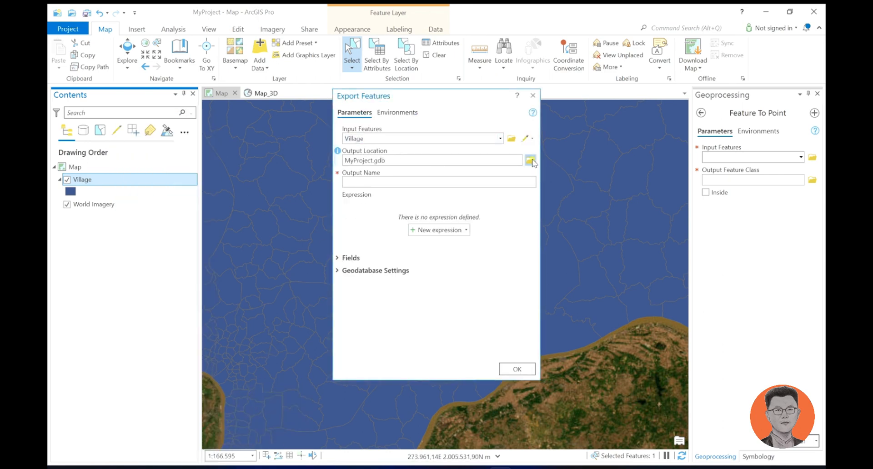
scroll(341, 269, down, 5)
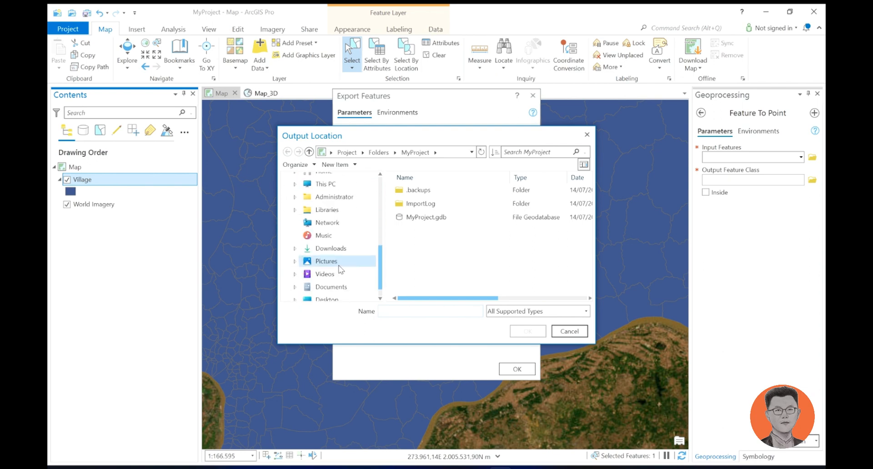
scroll(330, 241, up, 2)
click(325, 234)
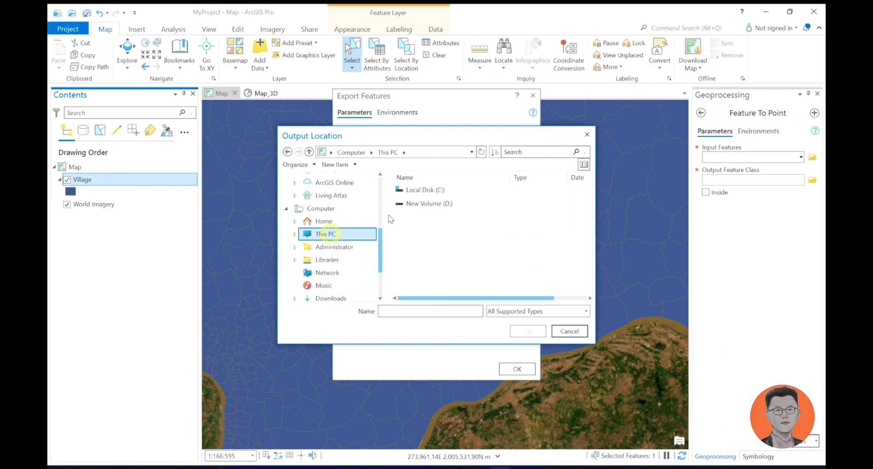
click(421, 203)
double_click(420, 203)
double_click(415, 204)
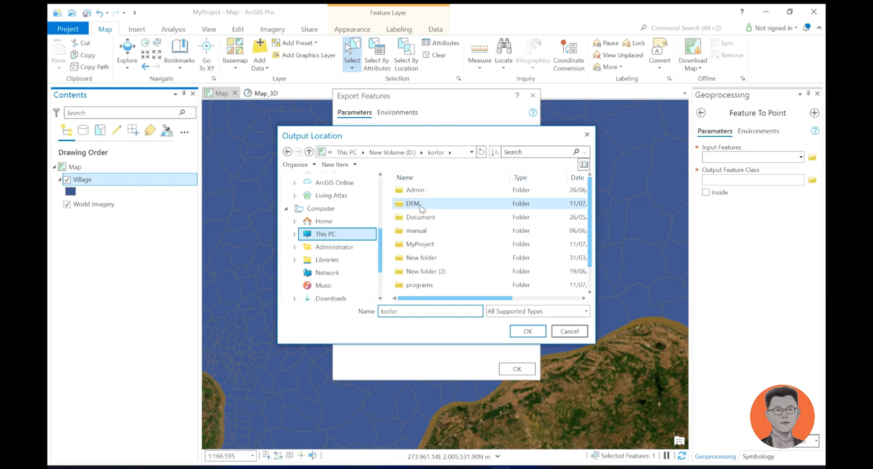
double_click(415, 190)
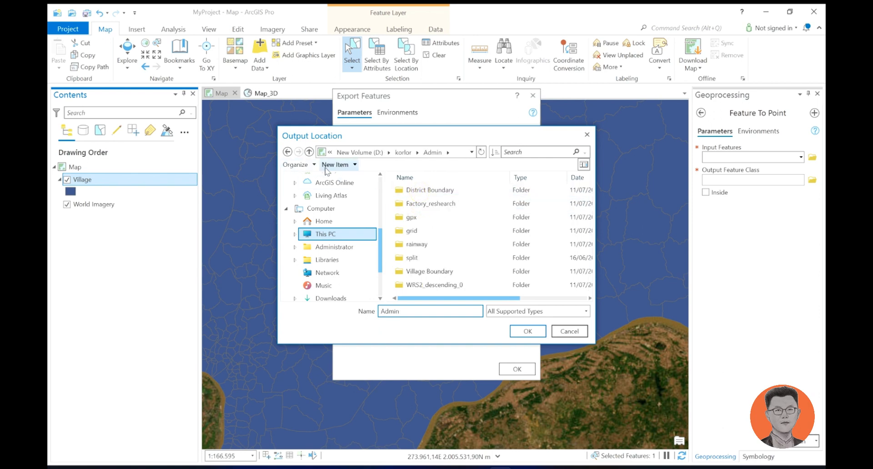
Step: Create a folder named VVV inside Admin and set it as the export's output location
click(342, 165)
click(355, 179)
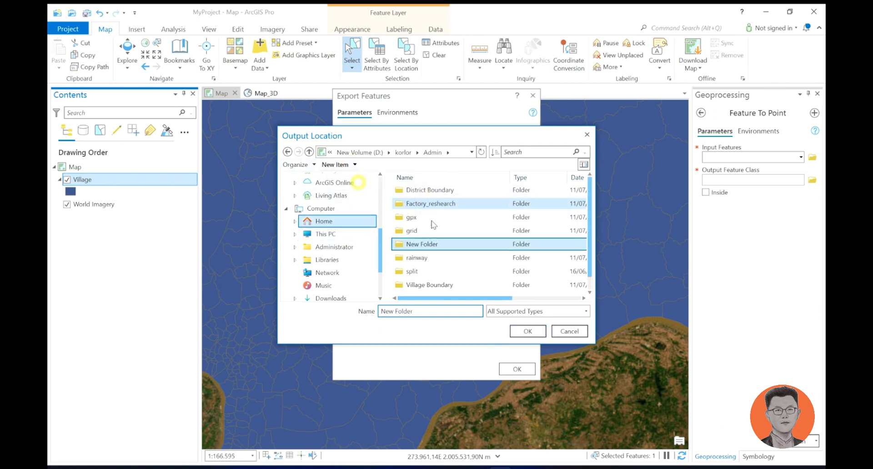
text(VV)
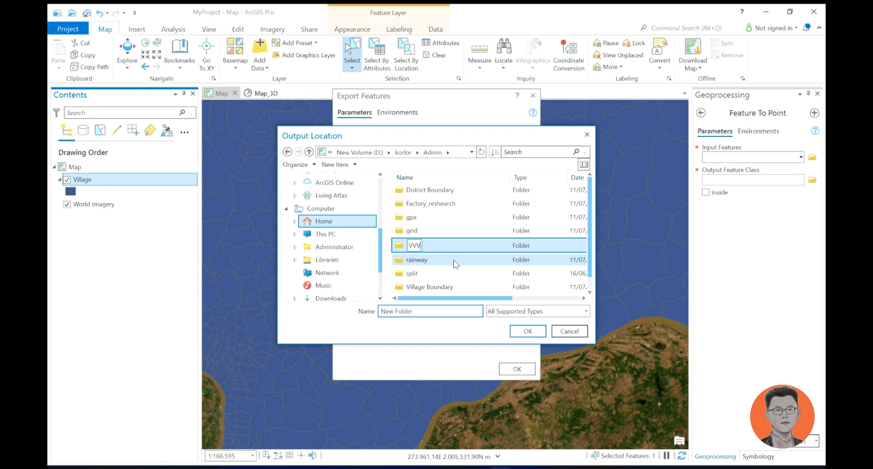
key(Return)
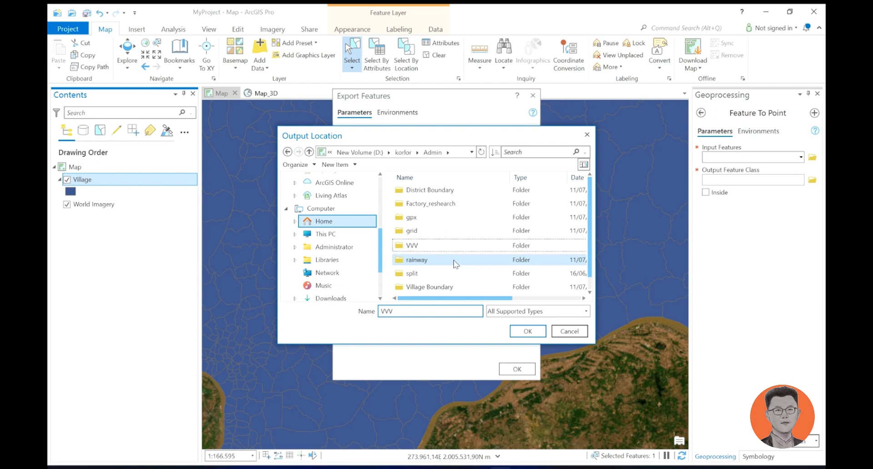
double_click(425, 246)
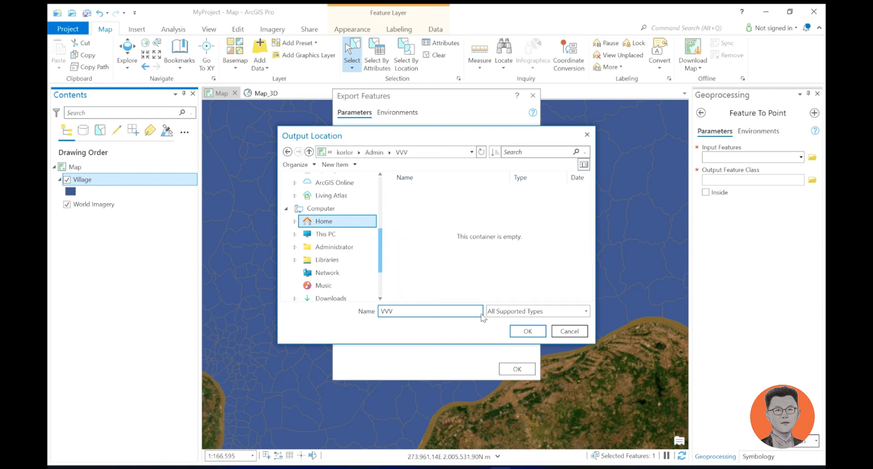
click(506, 312)
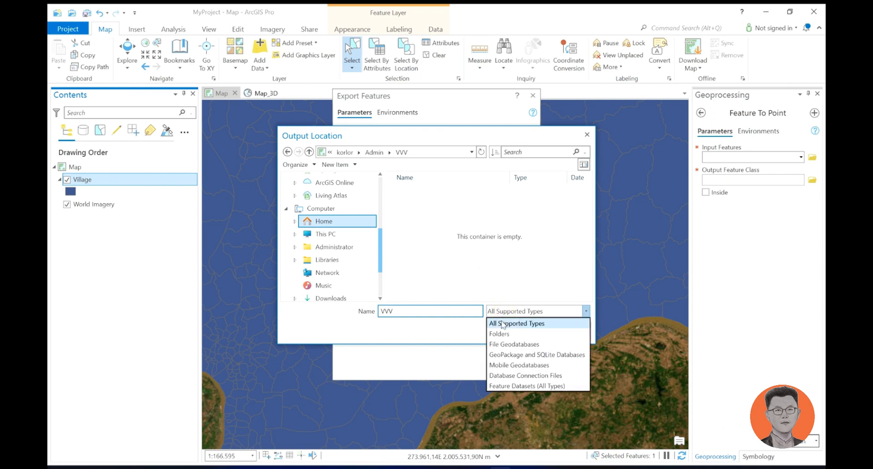
click(447, 339)
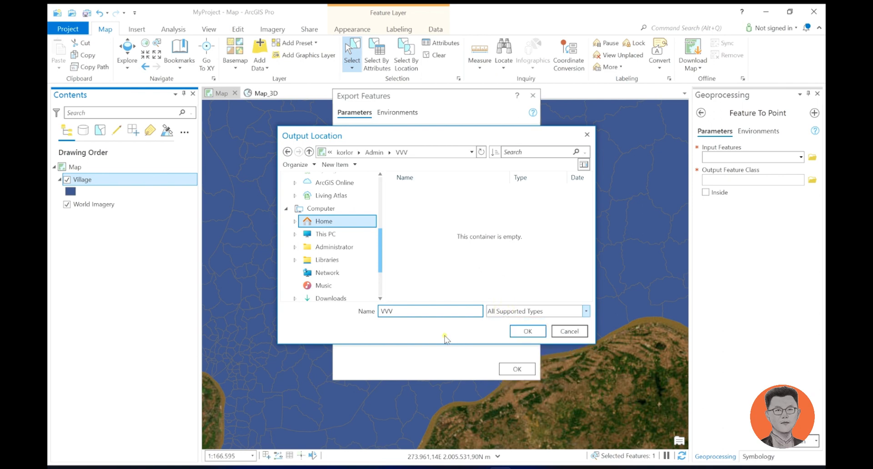
click(513, 334)
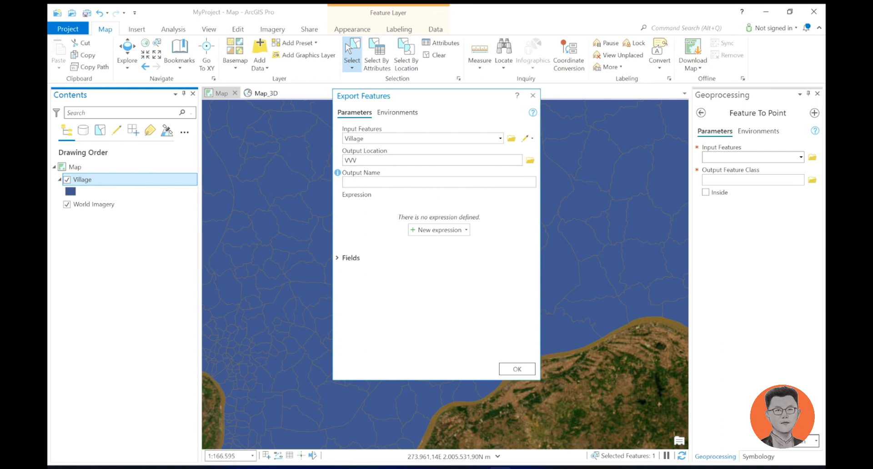
Step: Export the selected village with the output name VN and hide the Village layer
click(516, 368)
click(517, 368)
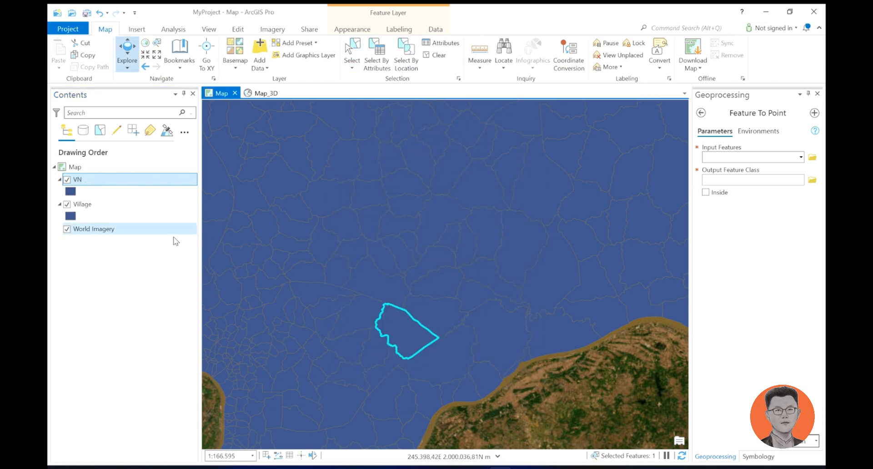
click(67, 205)
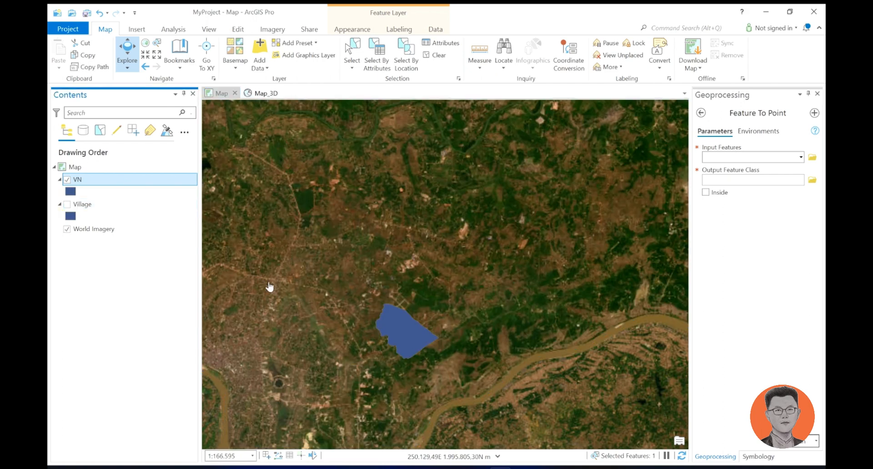
Step: Inspect the exported VN polygon against the imagery and check its pop-up information
scroll(362, 338, up, 2)
drag(359, 341, 373, 234)
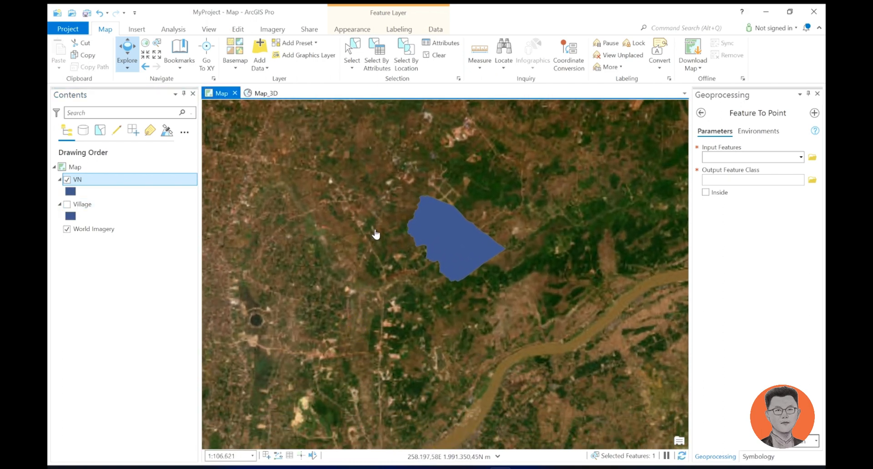
scroll(376, 234, down, 3)
scroll(391, 227, up, 5)
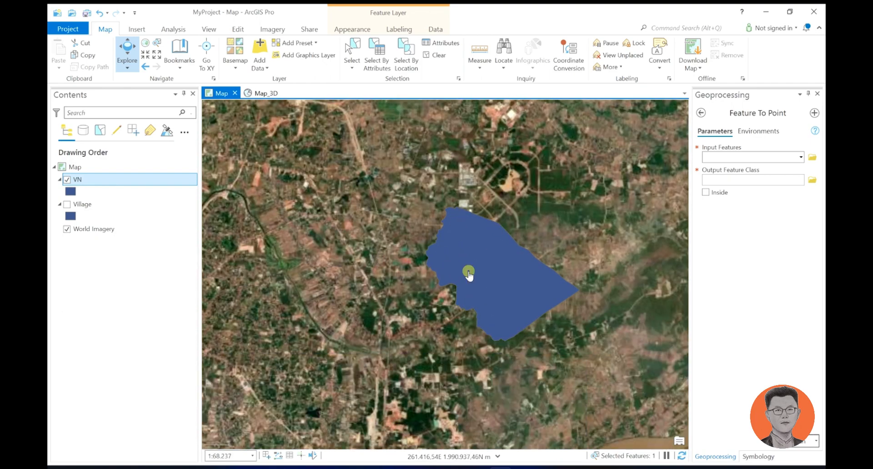
click(468, 273)
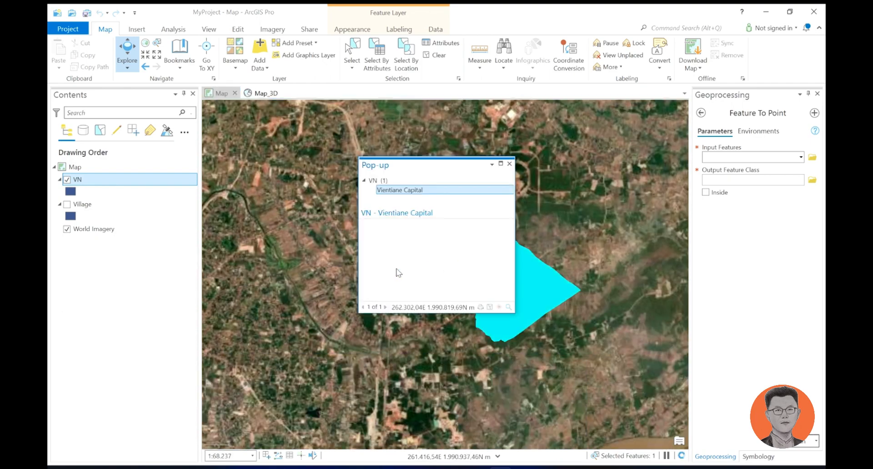
click(509, 164)
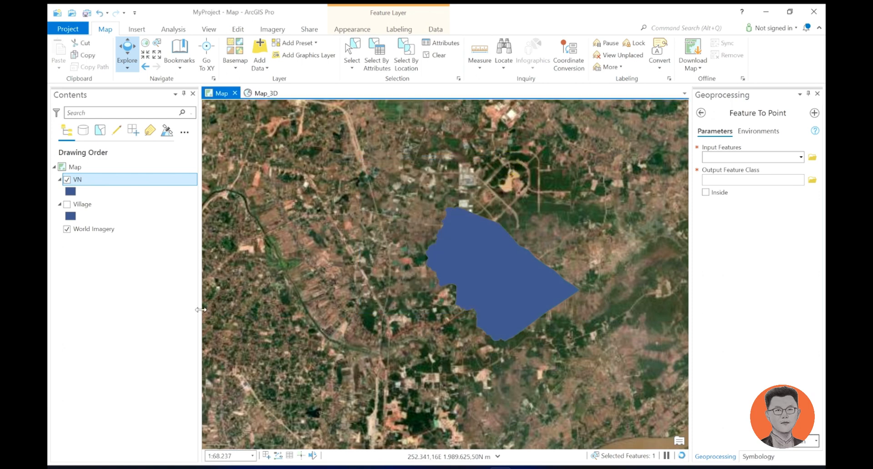
Step: Set VN as the input features of the Feature To Point tool
click(801, 157)
click(709, 169)
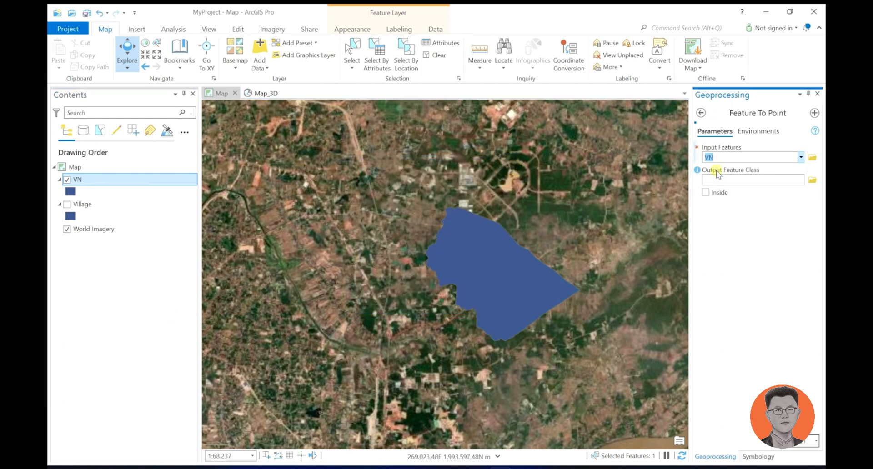
click(784, 207)
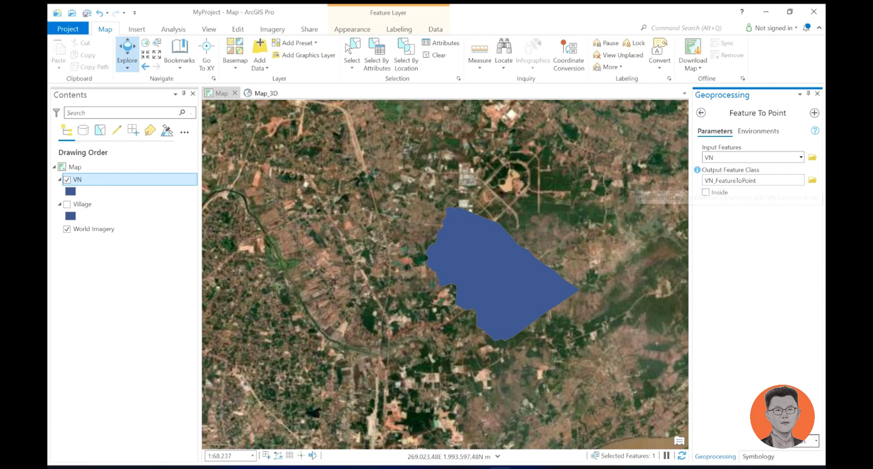
drag(784, 180, 741, 182)
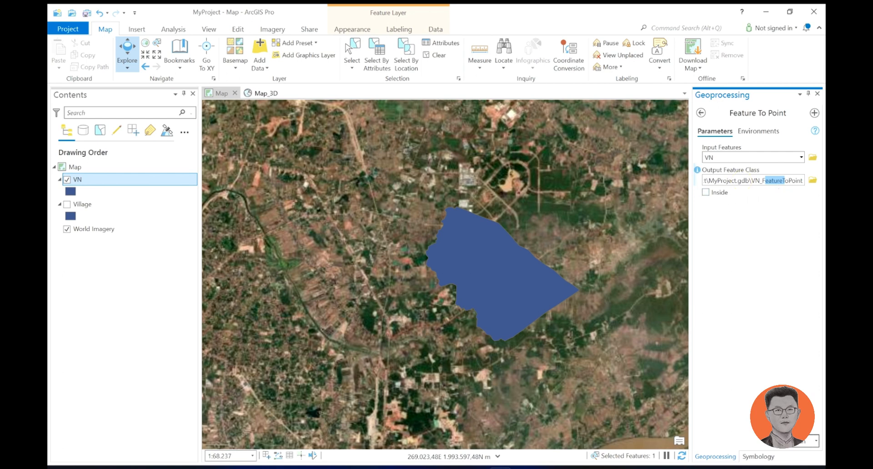
Step: Set the output feature class to Vtopoint in the VVV folder inside Admin
click(812, 181)
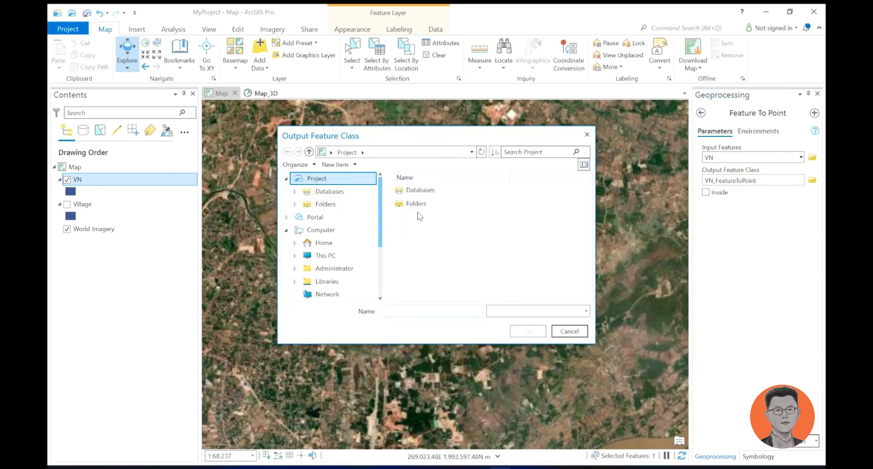
click(351, 218)
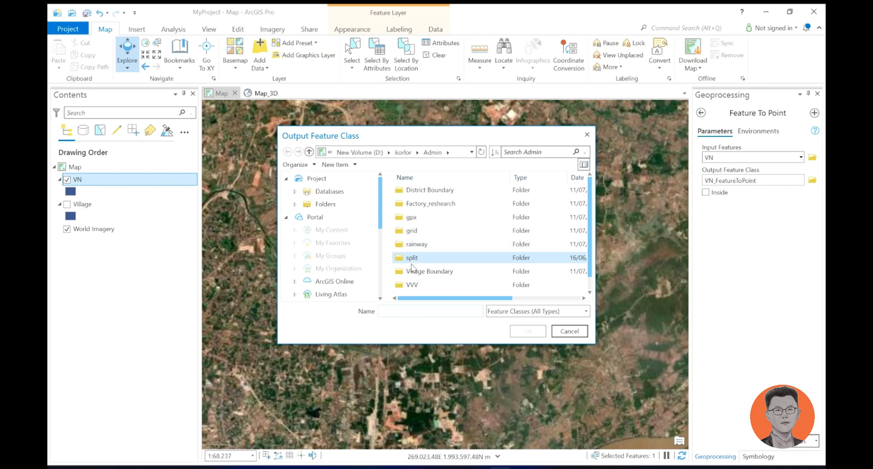
double_click(415, 285)
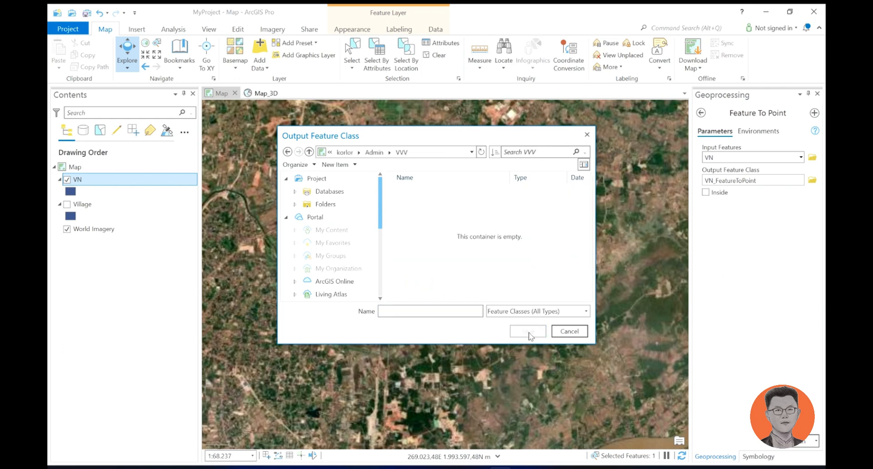
click(437, 309)
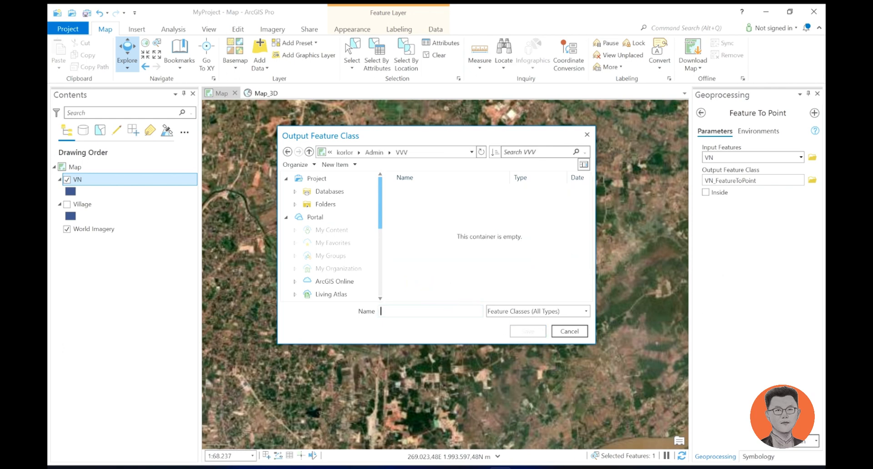
text(Vtopoint)
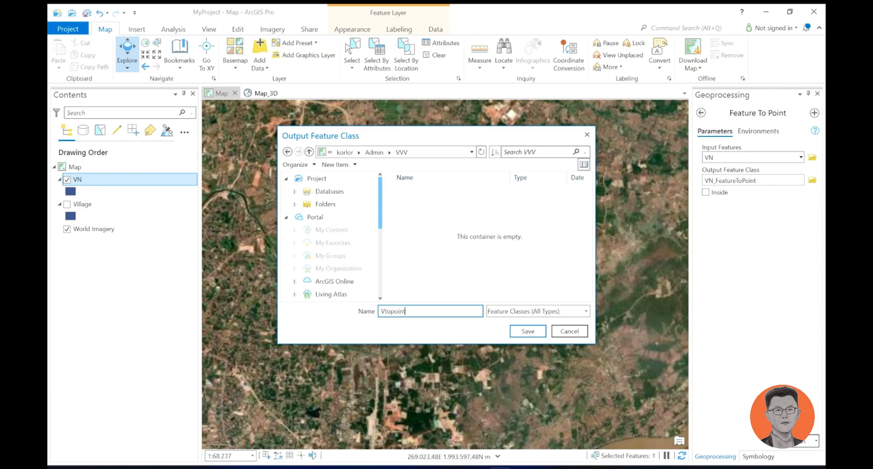
key(Return)
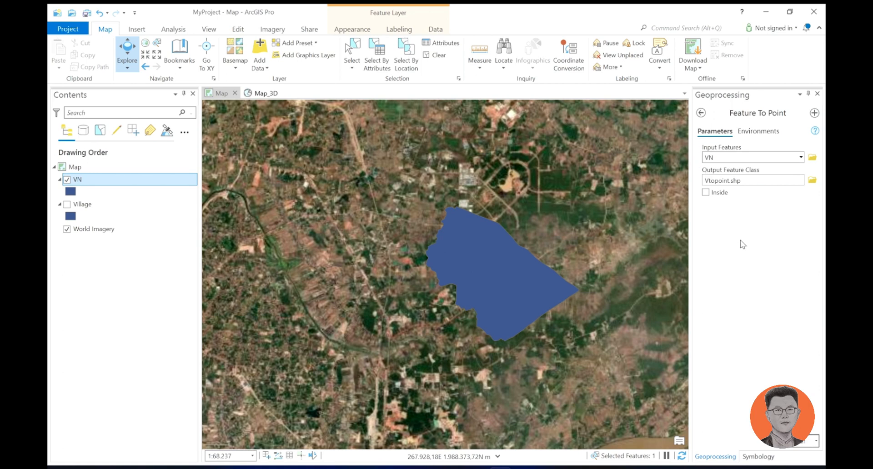
Step: In the tool's environments, set XY Resolution units to Kilometers, XY Tolerance units to Meters, and Output Z Domain to Same As Input
click(759, 131)
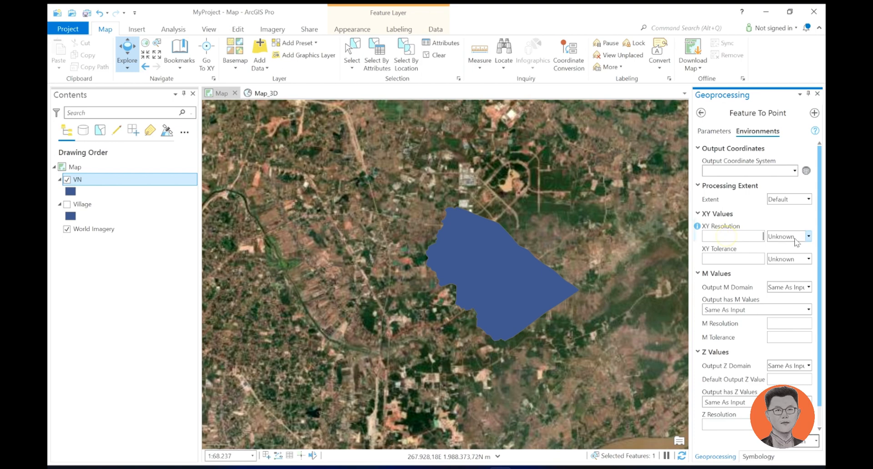
click(808, 236)
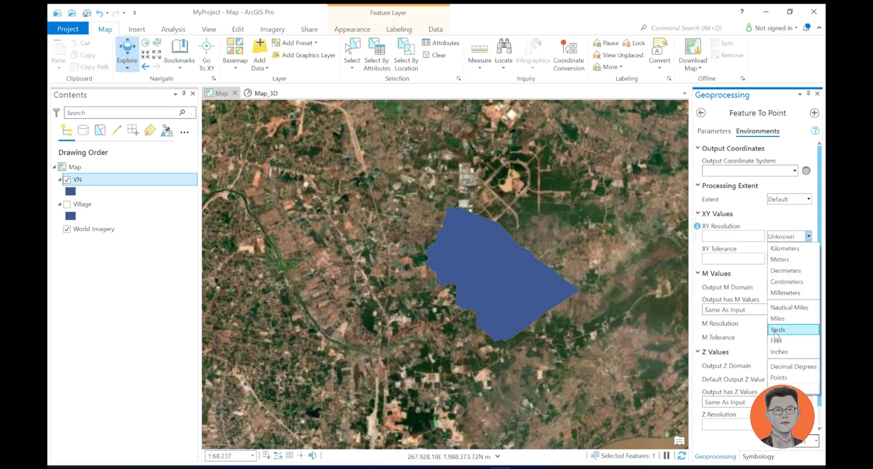
click(780, 248)
click(791, 264)
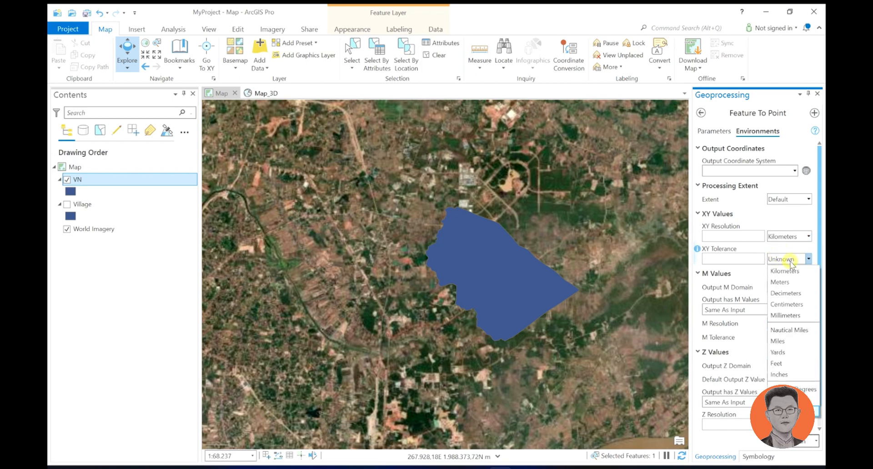
click(788, 282)
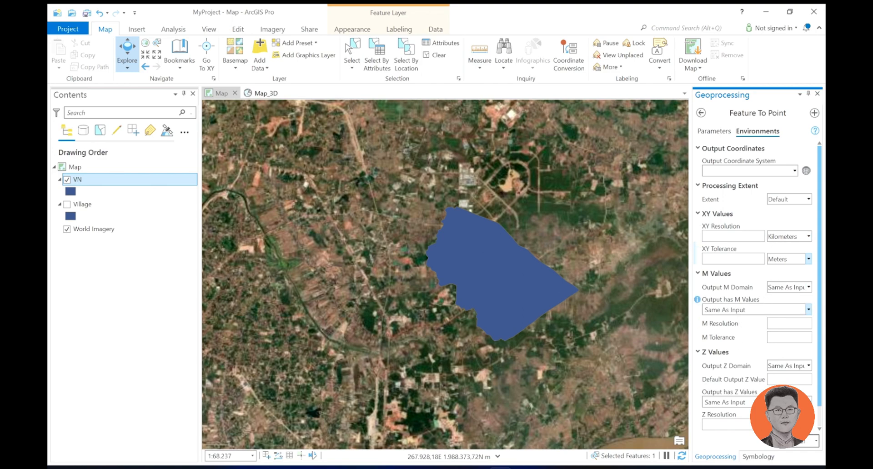
click(782, 367)
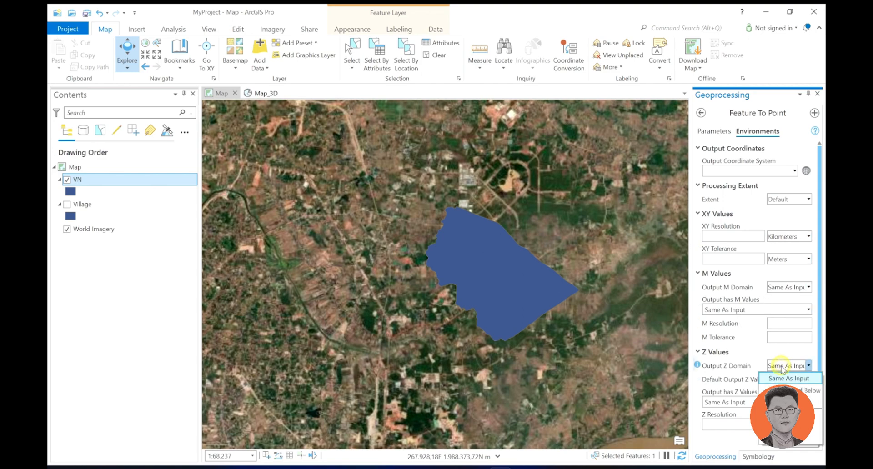
click(784, 378)
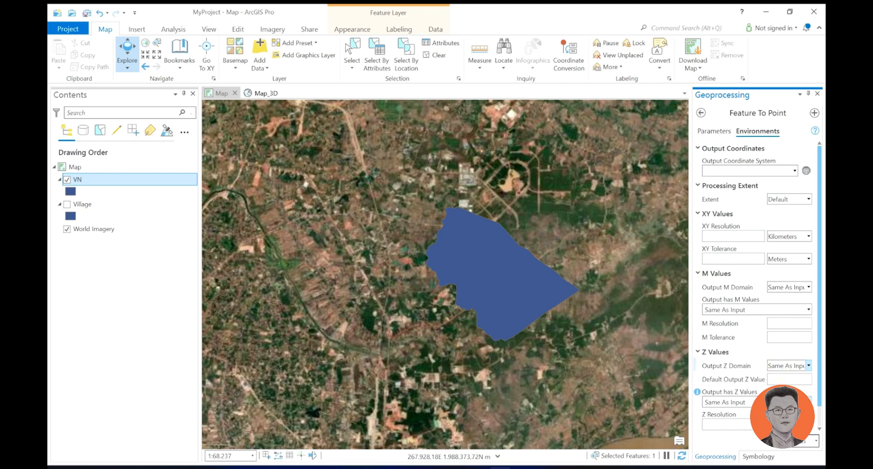
scroll(748, 415, down, 1)
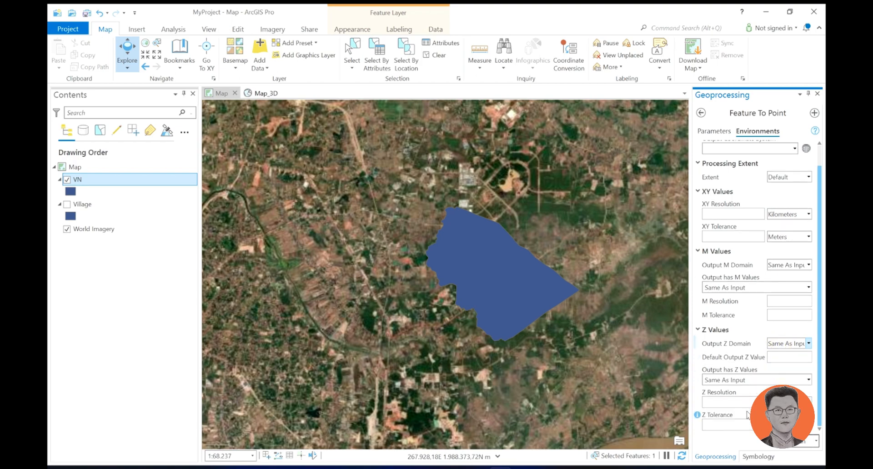
scroll(753, 368, up, 1)
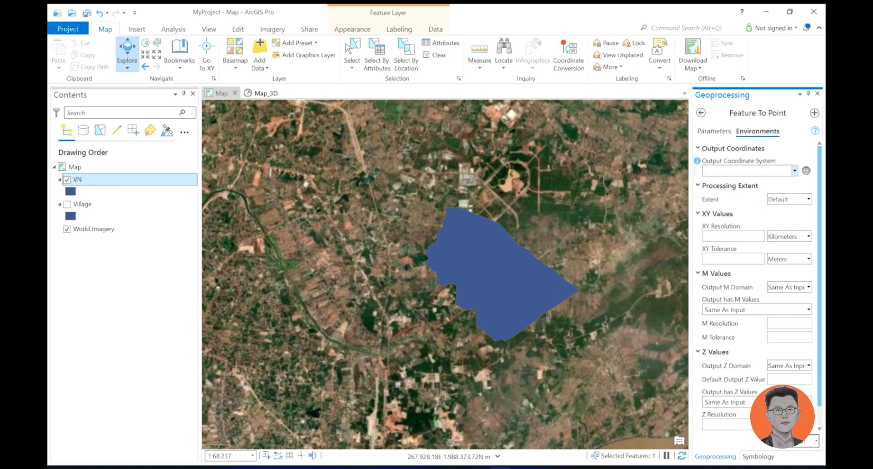
Step: Set the output coordinate system to the projected system WGS 1984 UTM Zone 48N in the Northern Hemisphere
click(806, 170)
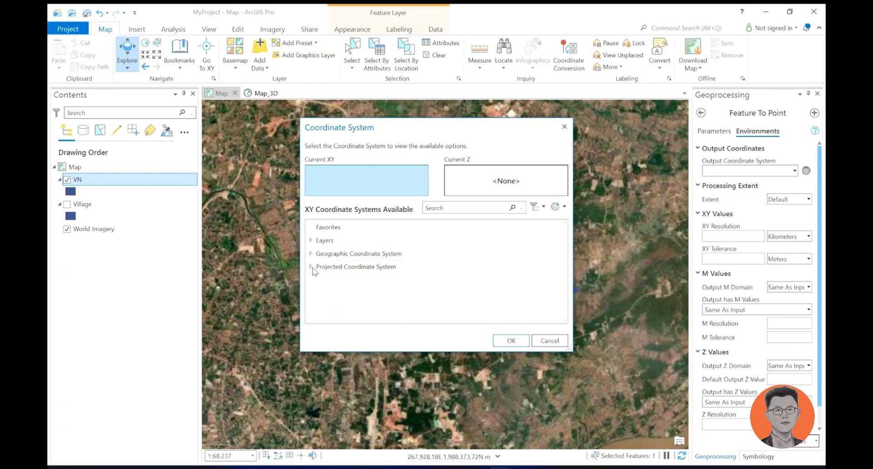
double_click(330, 268)
scroll(348, 278, down, 2)
scroll(348, 284, down, 1)
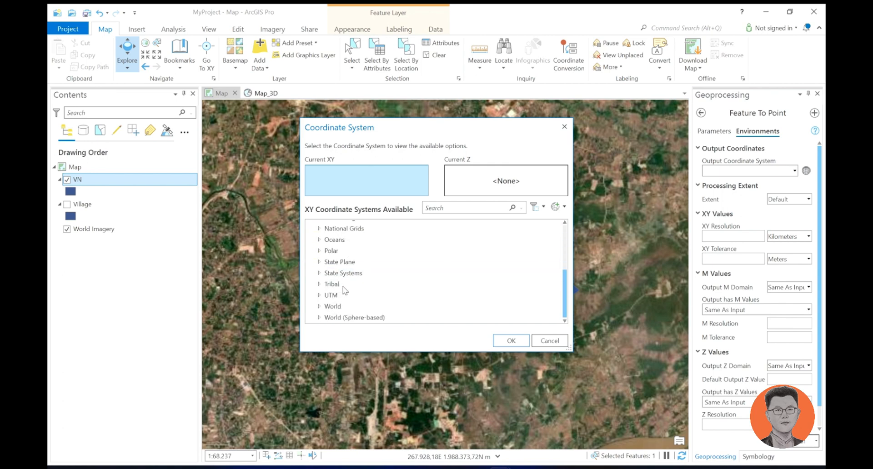
click(319, 296)
scroll(325, 298, down, 3)
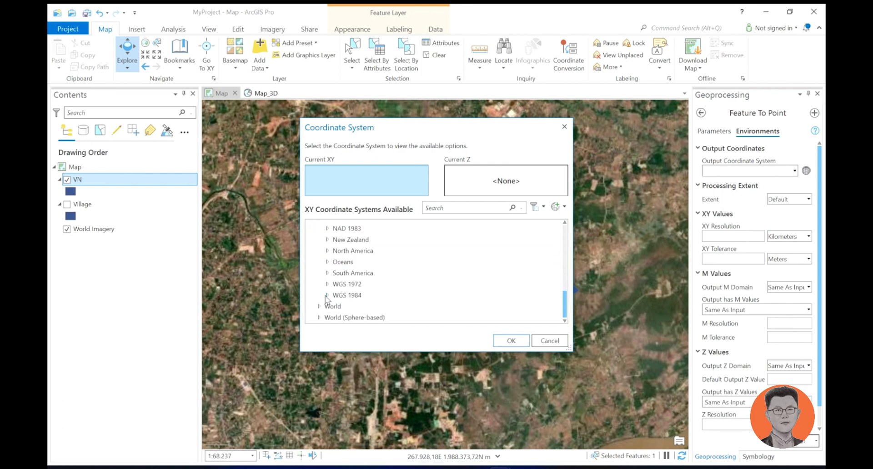
click(327, 295)
click(347, 285)
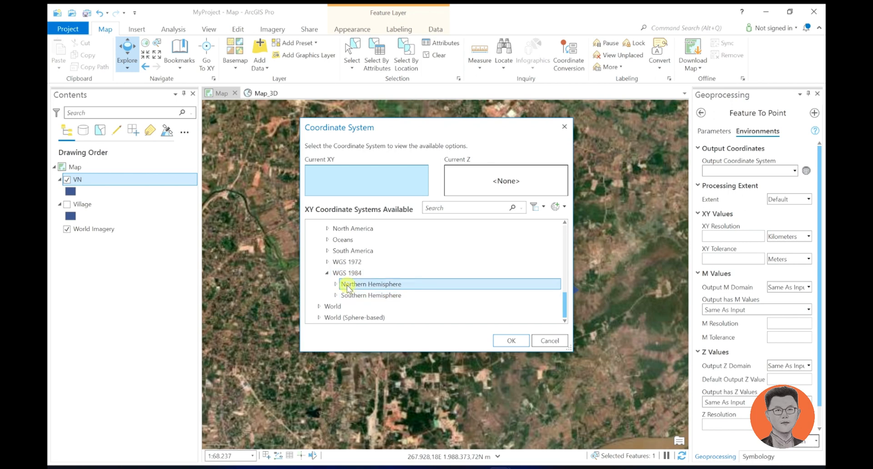
double_click(347, 285)
scroll(438, 285, down, 3)
scroll(437, 284, down, 15)
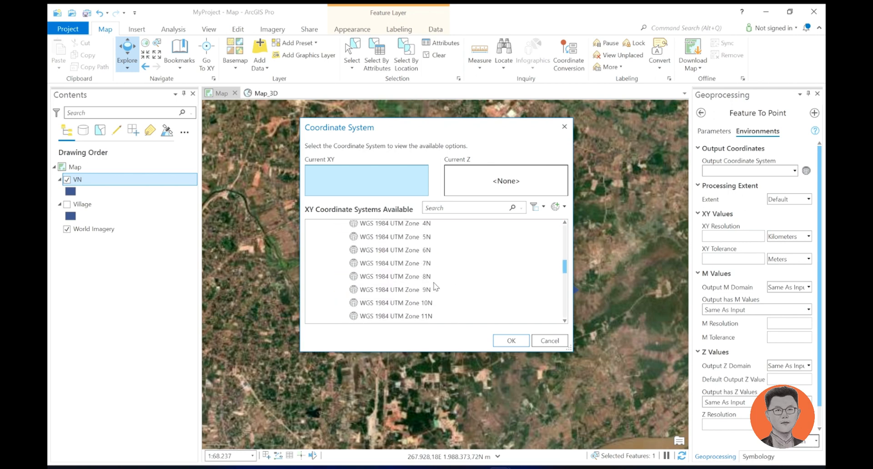
click(420, 303)
scroll(420, 305, down, 2)
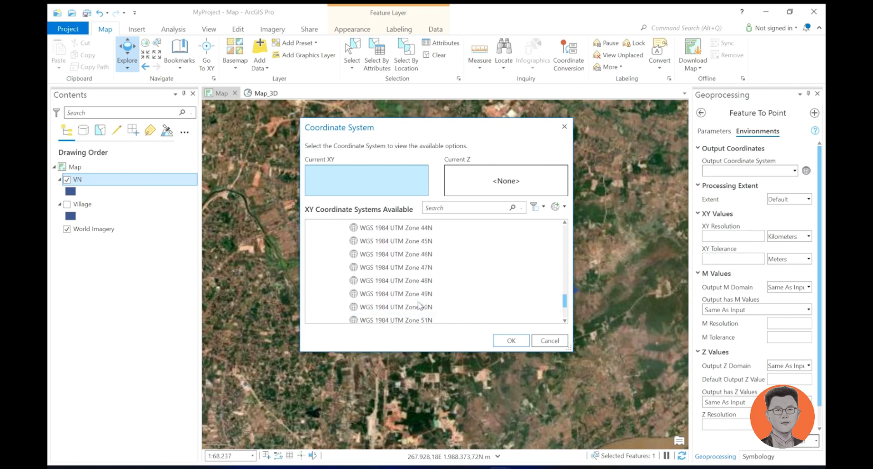
click(418, 280)
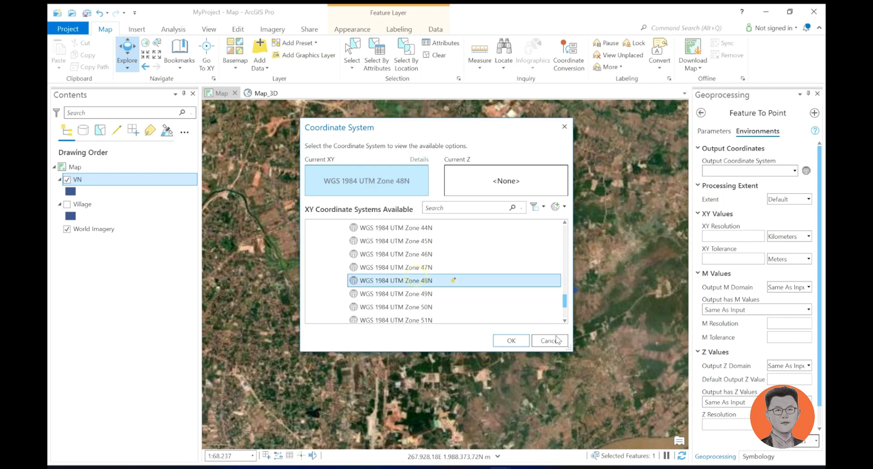
click(511, 340)
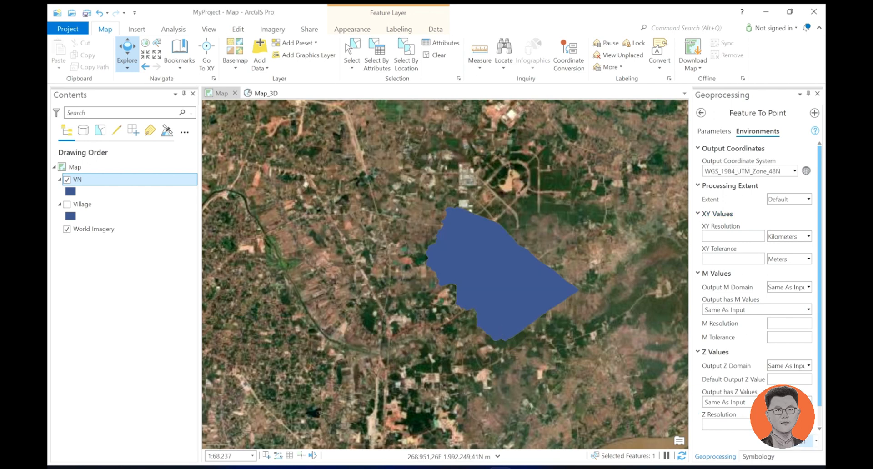
Step: Run Feature To Point on VN and check the resulting point within the village polygon
click(796, 444)
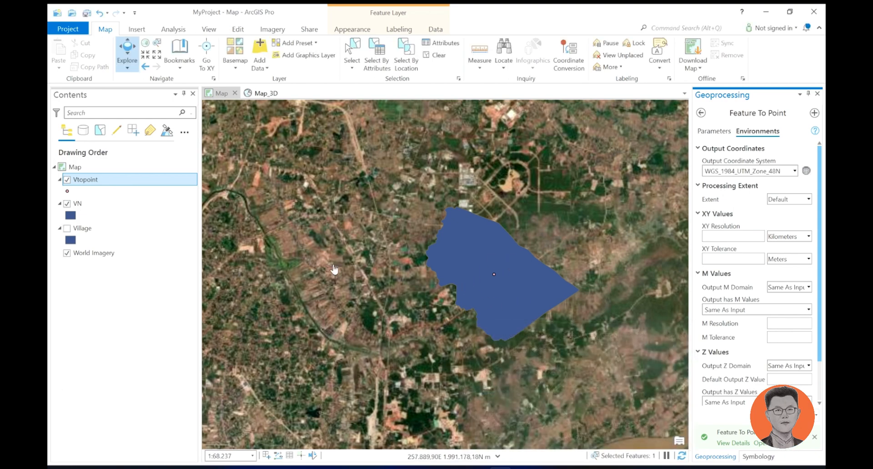
scroll(499, 271, up, 1)
scroll(506, 277, up, 3)
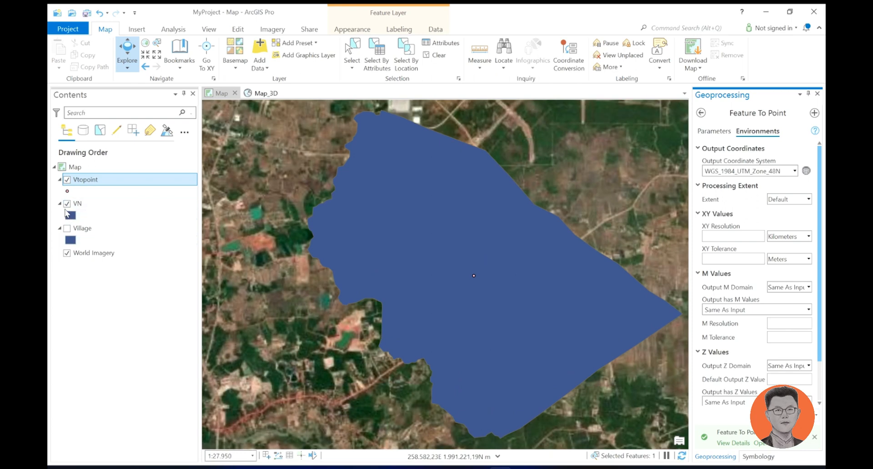
Step: Open the Vtopoint attribute table and add a blank row below the existing record
right_click(89, 182)
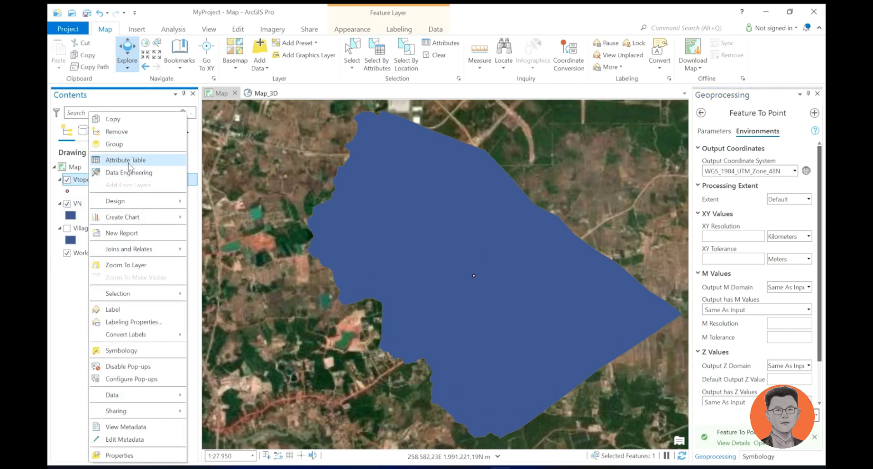
click(160, 164)
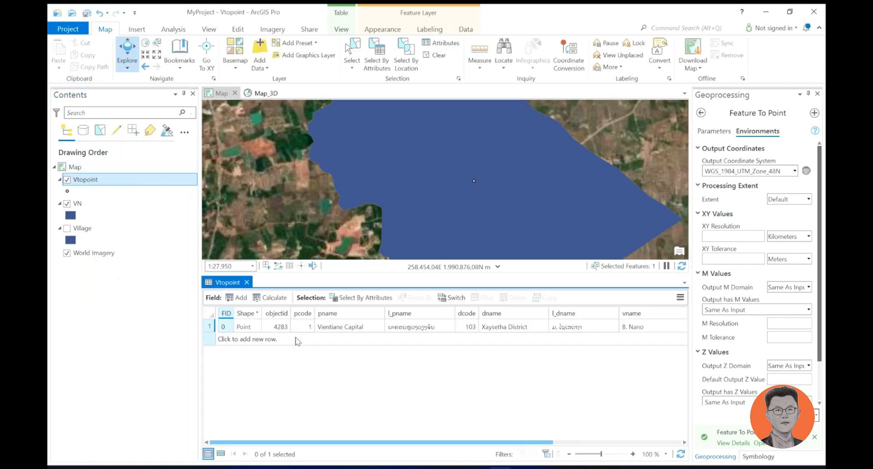
click(275, 342)
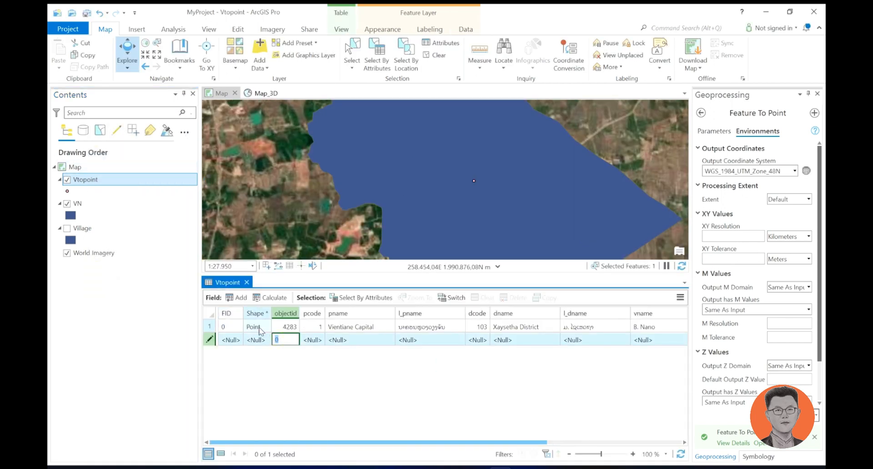
click(261, 331)
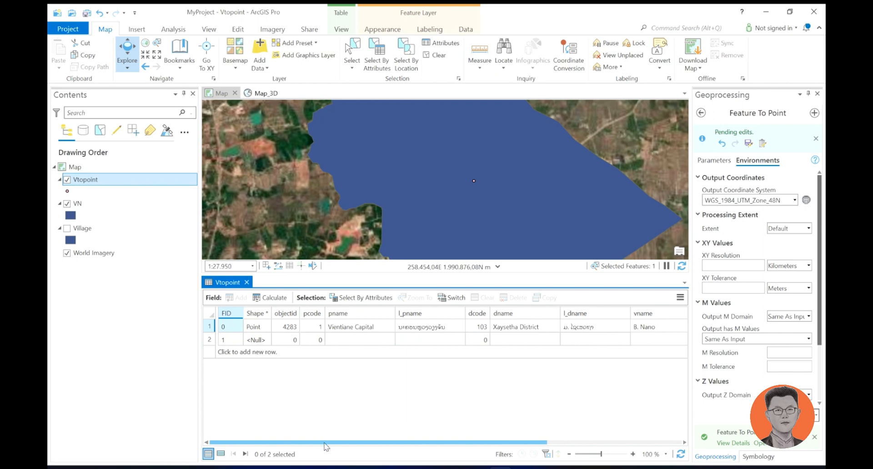
Step: Examine all attribute fields of the Vtopoint records and close the table
drag(325, 447, 241, 430)
click(234, 339)
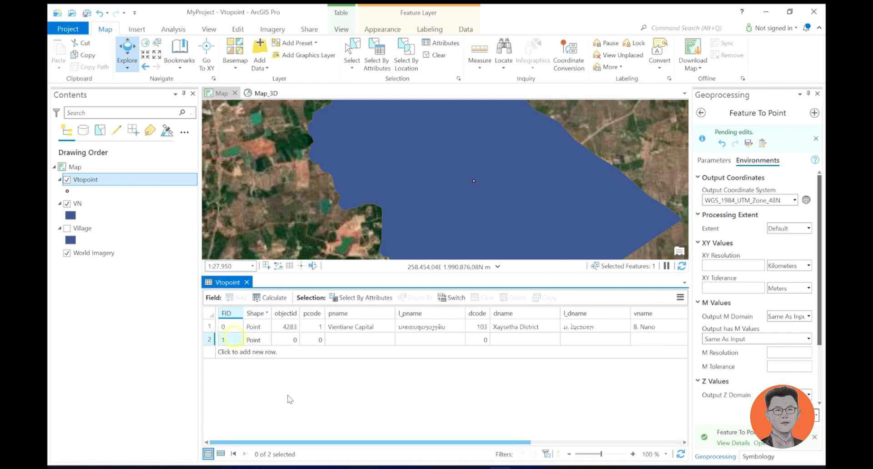
drag(308, 444, 472, 443)
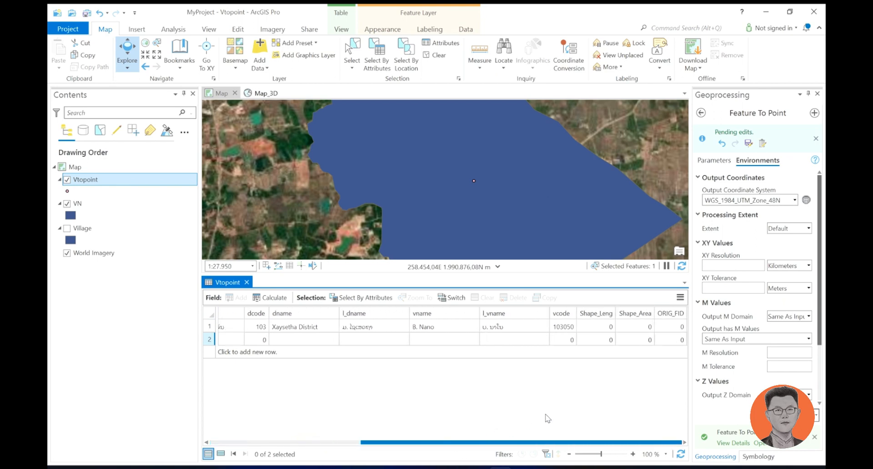
scroll(328, 419, left, 10)
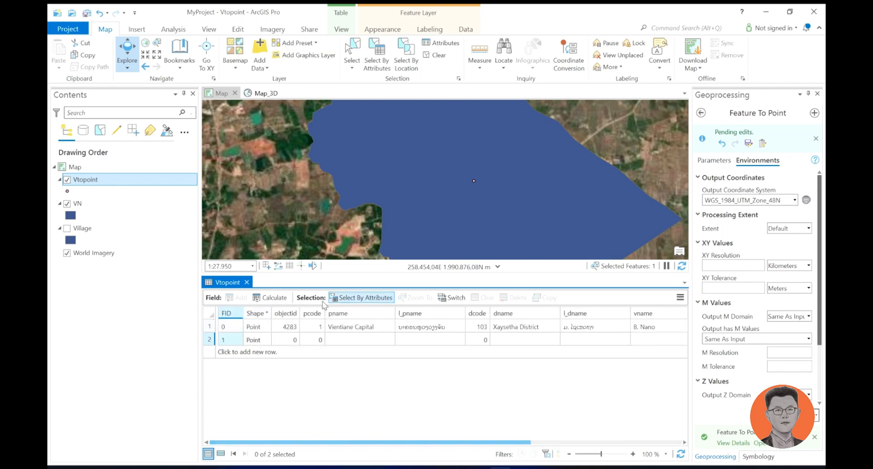
click(247, 283)
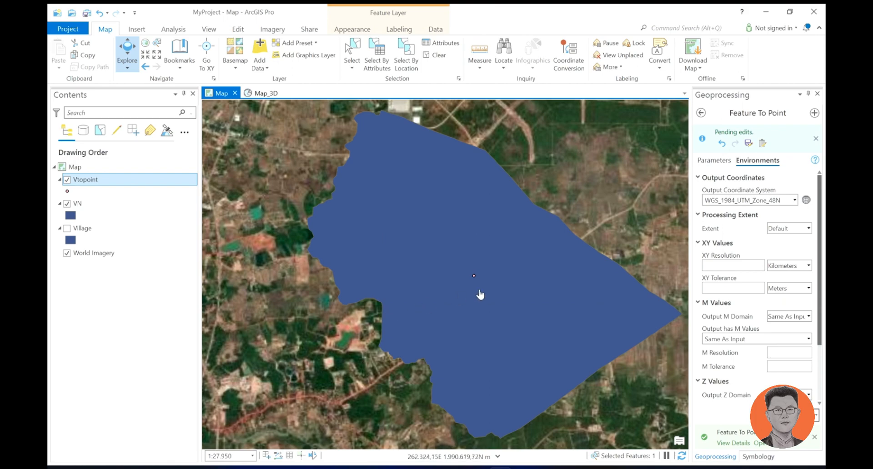
Step: Check the point's position in the VN polygon on the map and dismiss the pending edits notice
scroll(479, 296, down, 3)
scroll(485, 292, up, 2)
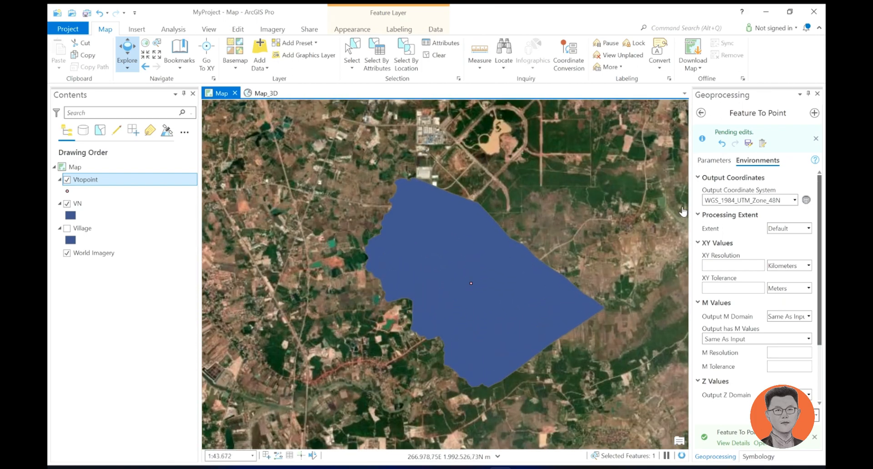
click(816, 139)
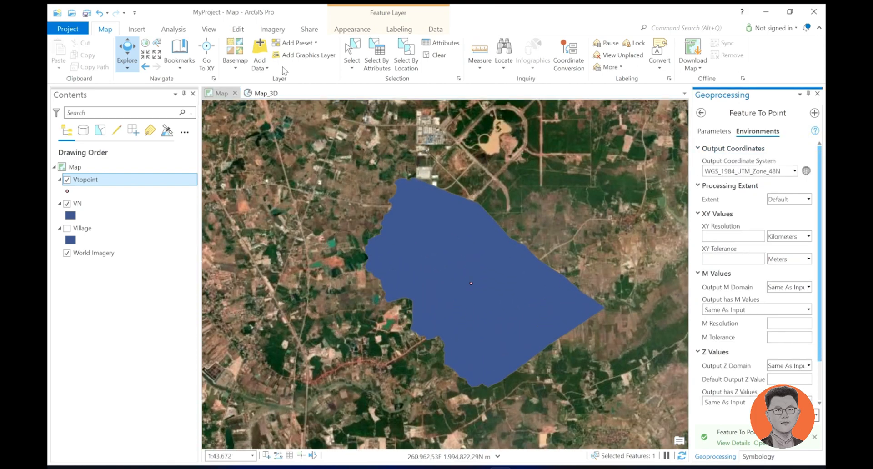
click(173, 29)
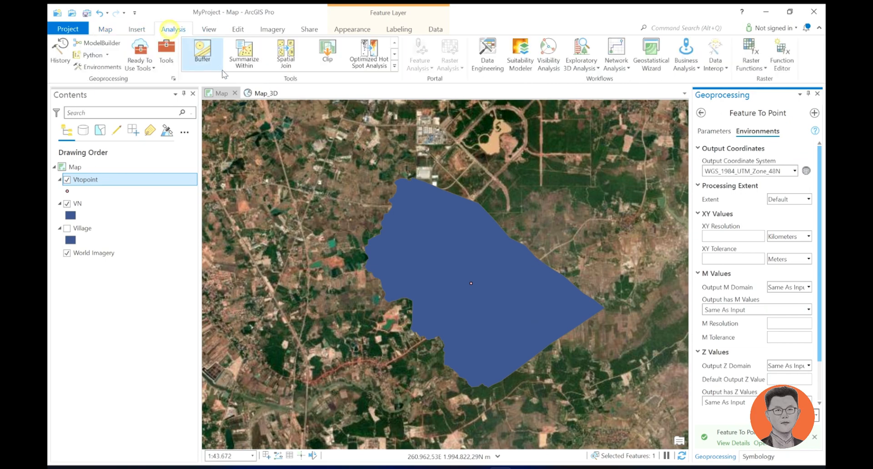
click(395, 66)
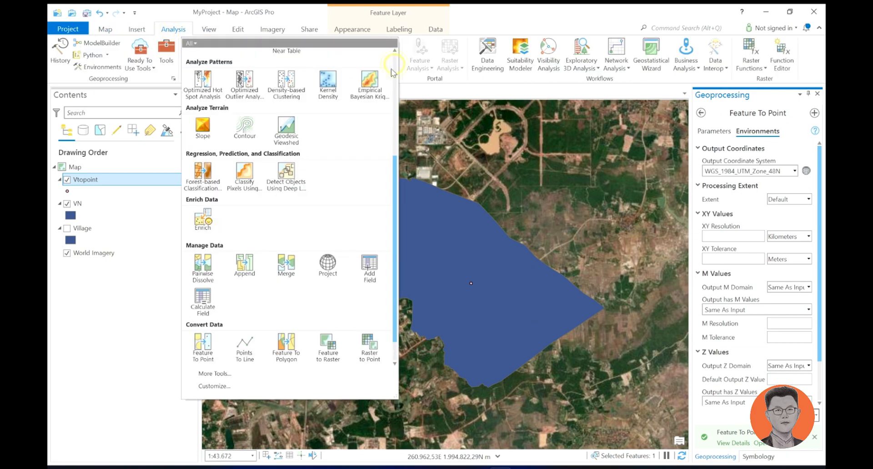
scroll(308, 207, down, 1)
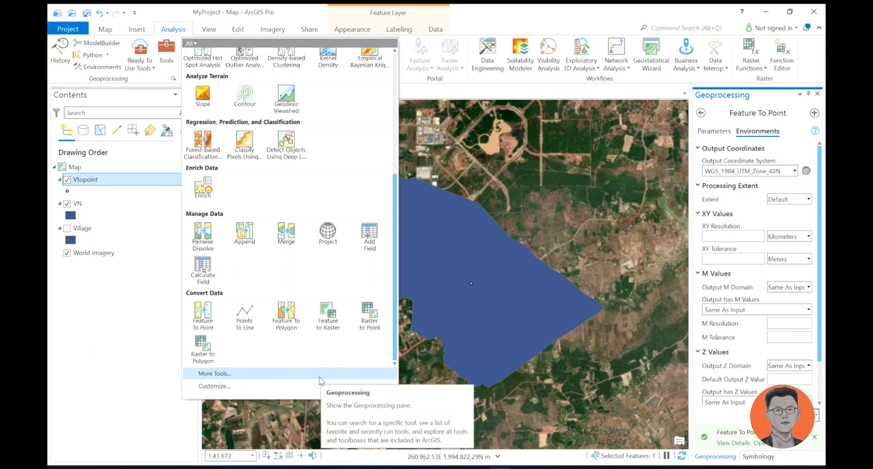
Step: Run Feature To Point on VN again with the Inside option enabled and Vtopoint2 as the output feature class
click(714, 132)
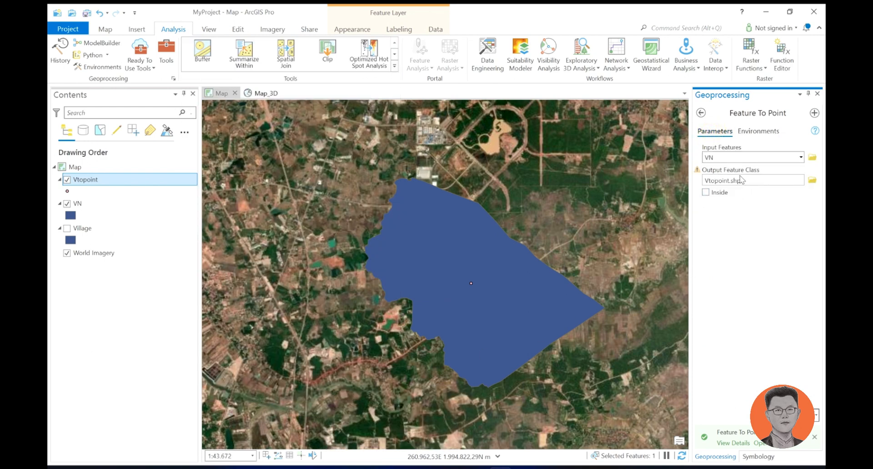
click(814, 113)
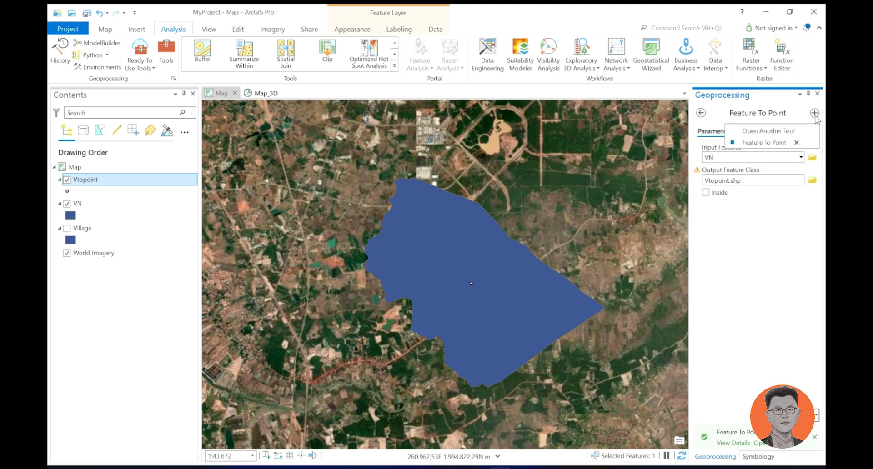
click(788, 273)
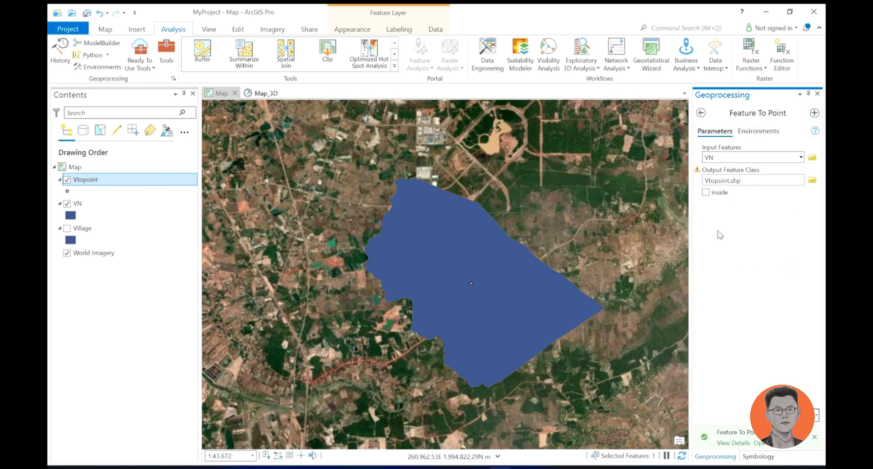
click(706, 192)
mouse_move(698, 194)
click(729, 181)
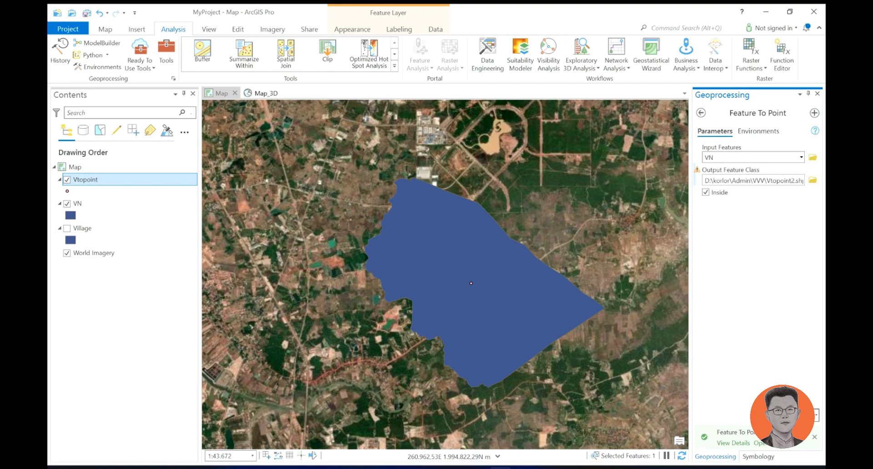
click(800, 415)
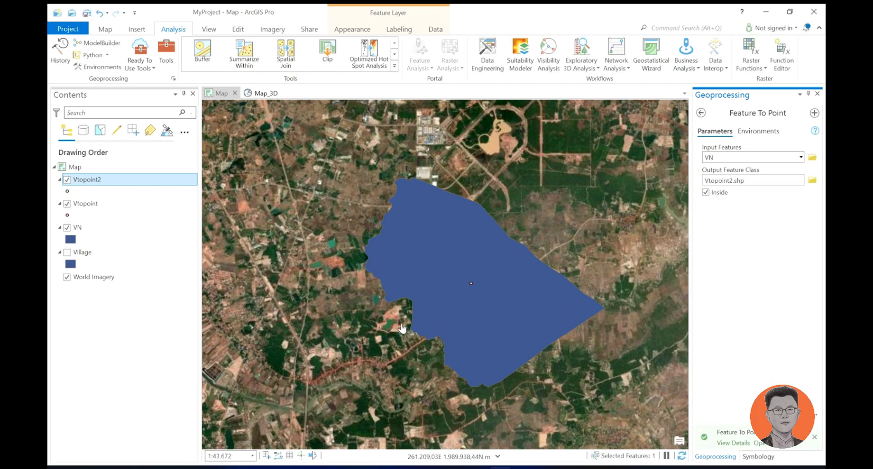
Step: Hide the Vtopoint and VN layers, keep Vtopoint2 shown, and zoom the map to the Vtopoint2 layer
click(67, 204)
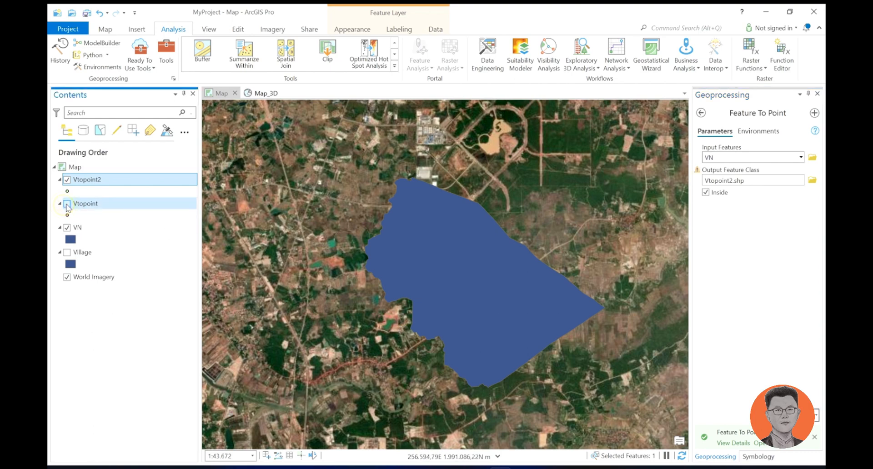
click(67, 180)
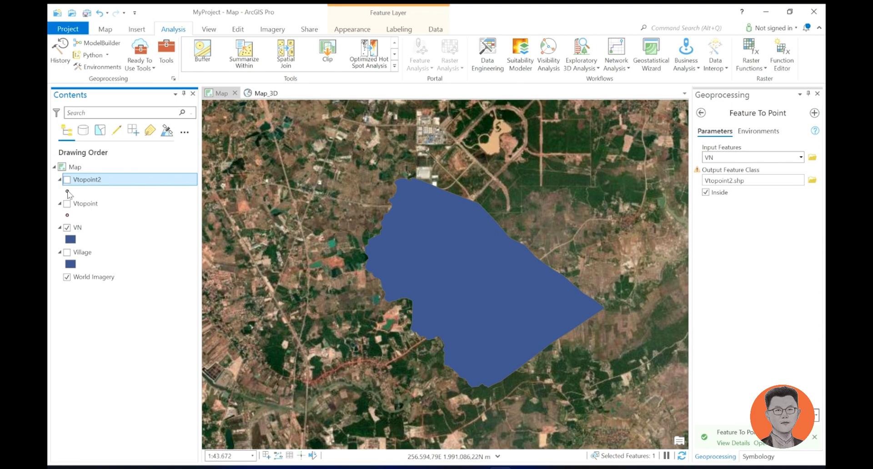
click(68, 228)
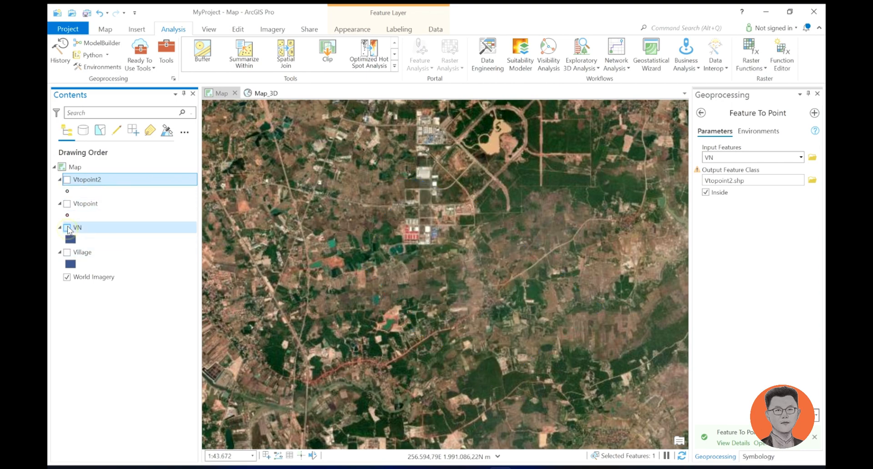
click(67, 180)
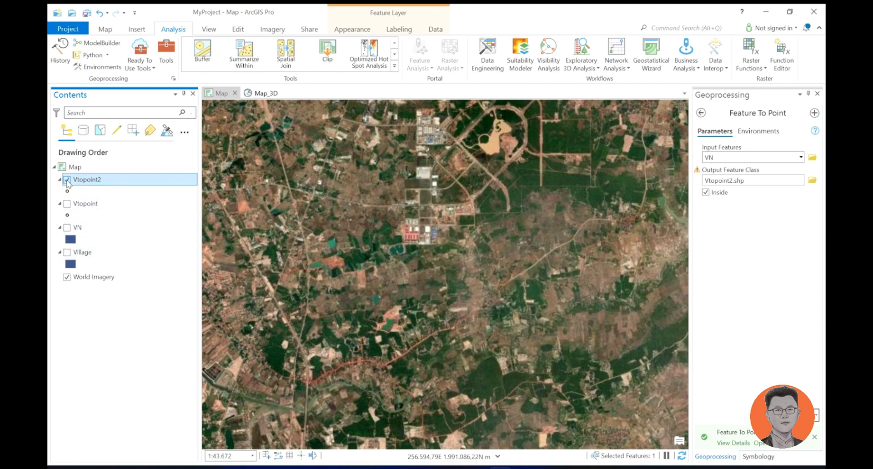
right_click(83, 181)
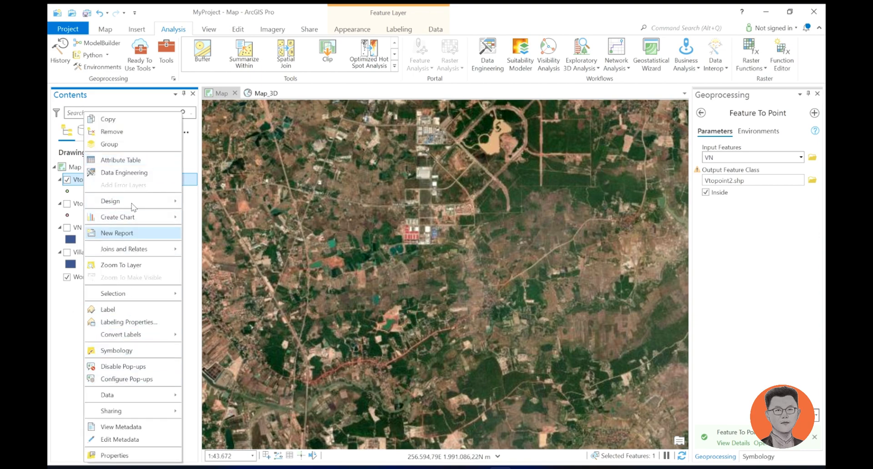
click(132, 269)
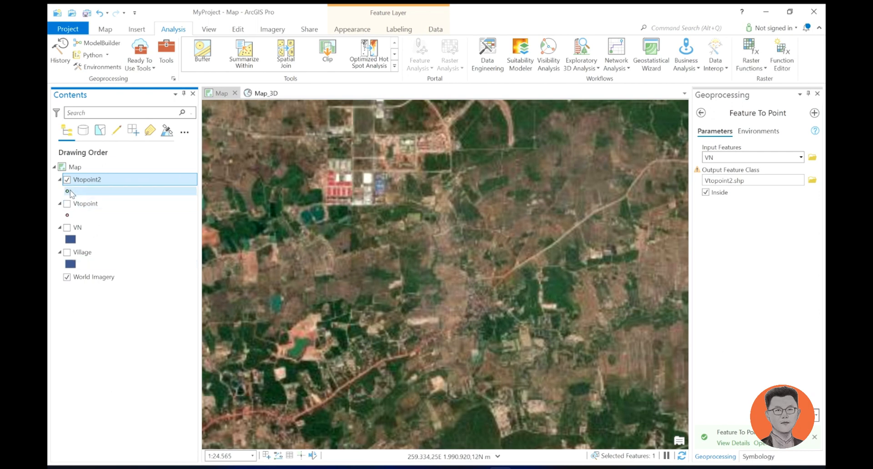
Step: Hide the World Imagery basemap and show Vtopoint together with Vtopoint2 for a close comparison
click(67, 276)
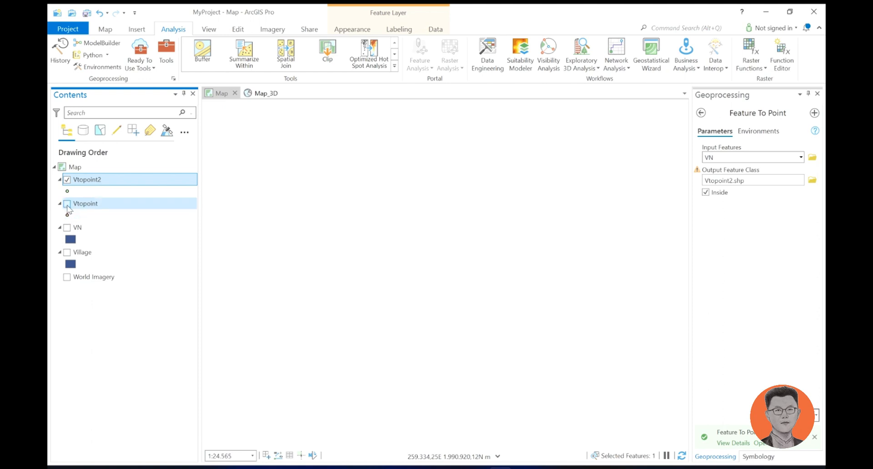
scroll(431, 278, up, 4)
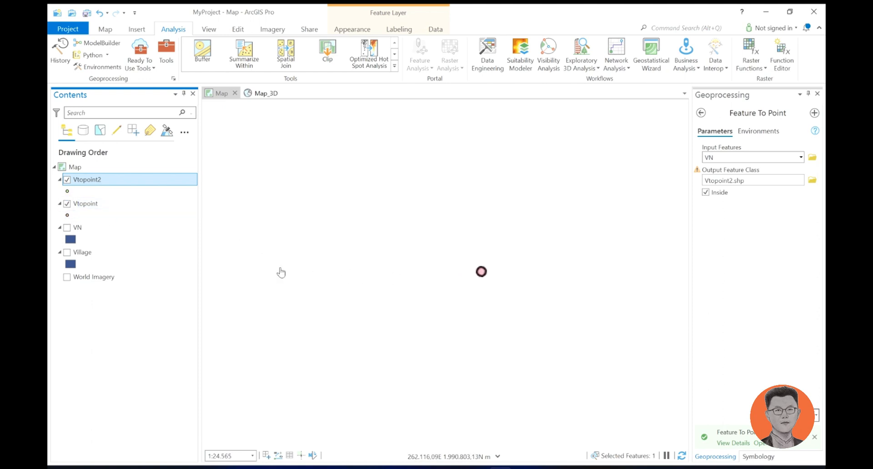
click(71, 216)
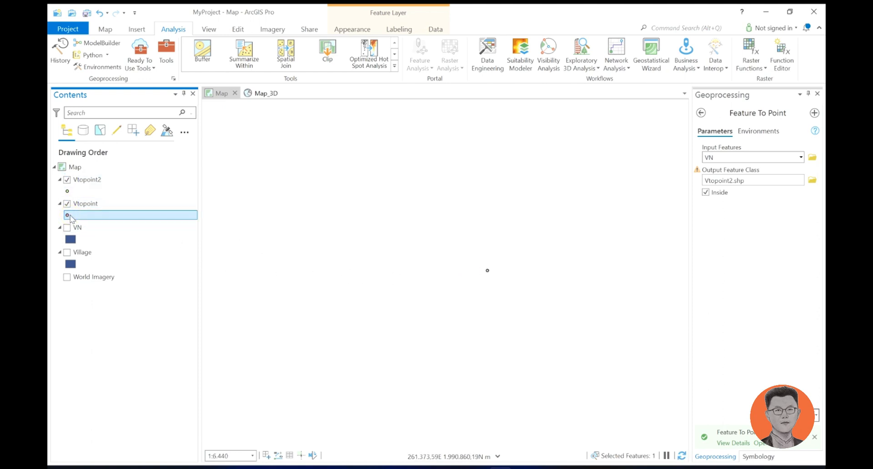
Step: Examine the attributes of the Vtopoint2 point on the map and close its pop-up
click(487, 270)
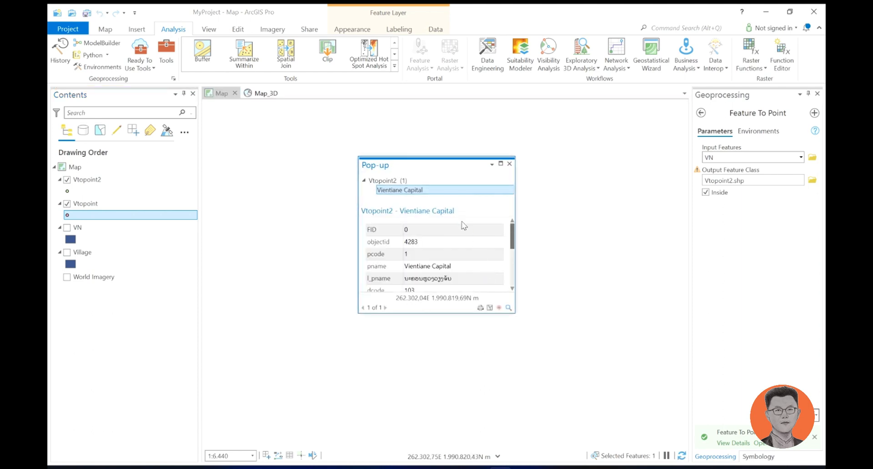
scroll(453, 224, down, 4)
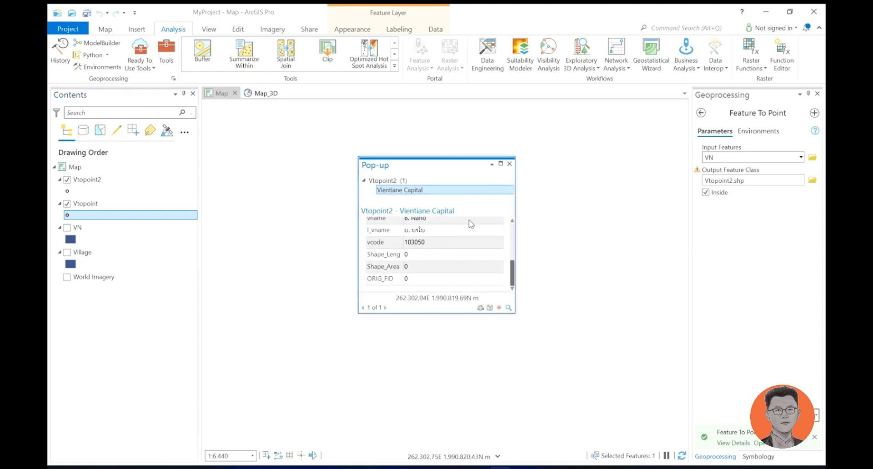
click(509, 164)
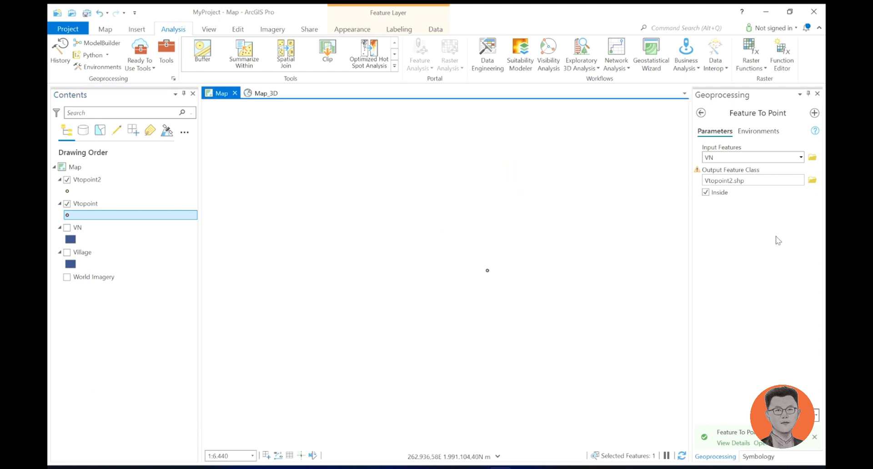
click(781, 250)
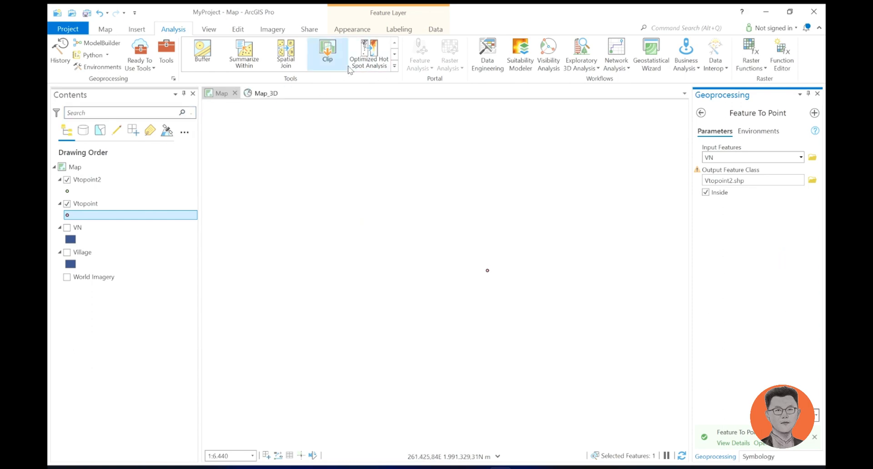
Step: Remove the Vtopoint2 layer from the map and leave the Vtopoint layer shown
click(394, 66)
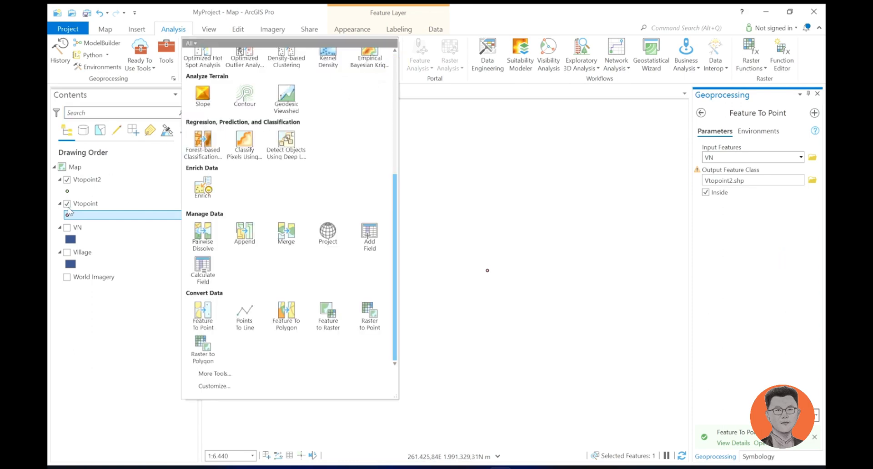
click(67, 204)
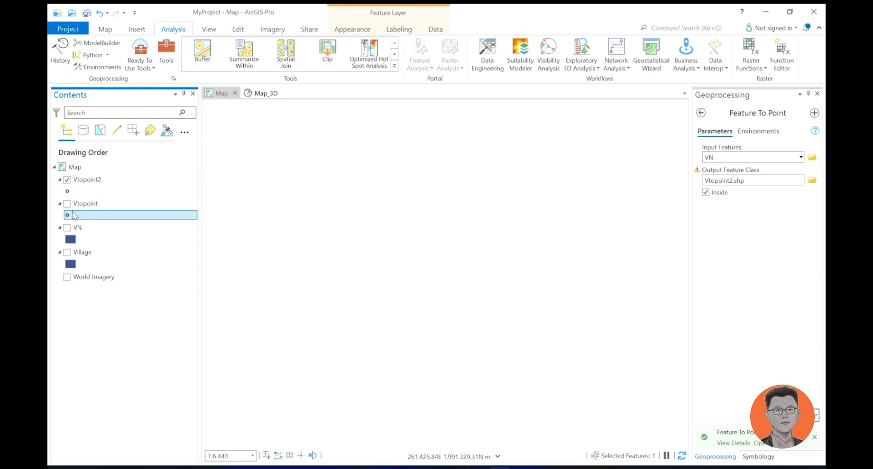
click(83, 181)
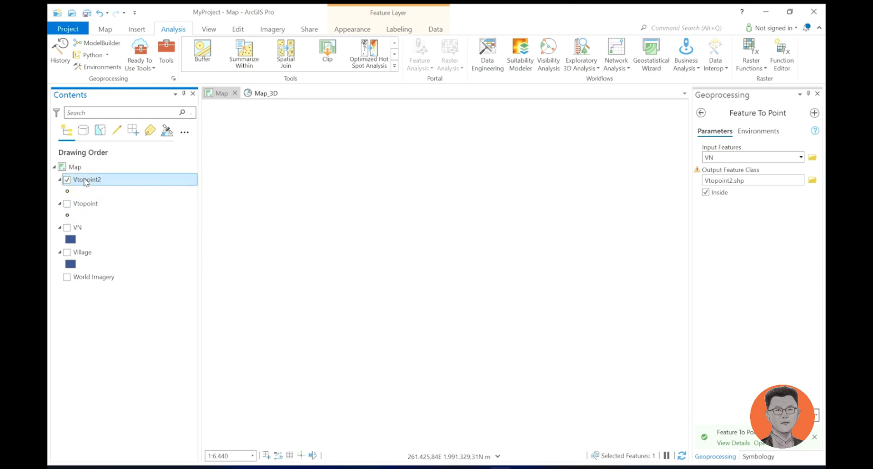
right_click(84, 182)
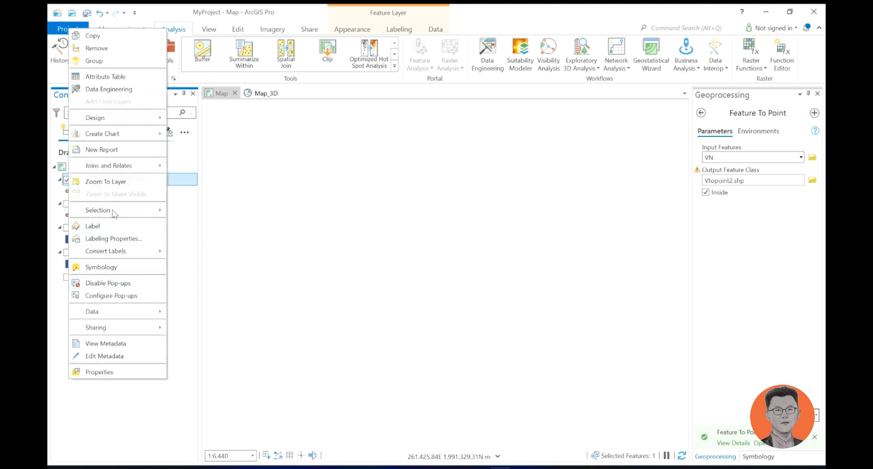
click(108, 49)
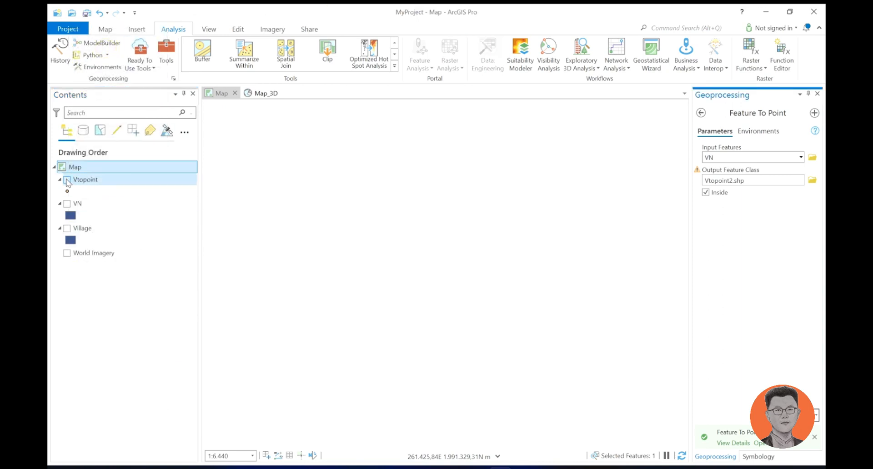
click(67, 180)
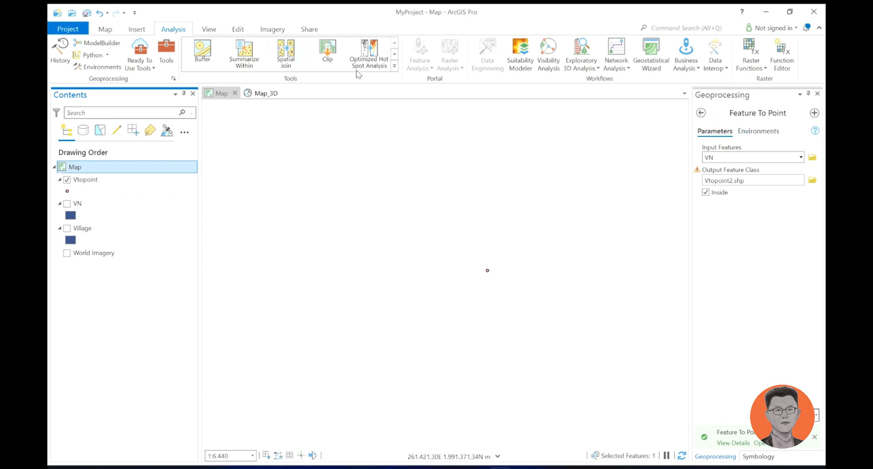
Step: Start the Buffer tool and choose Vtopoint as its input features
click(202, 51)
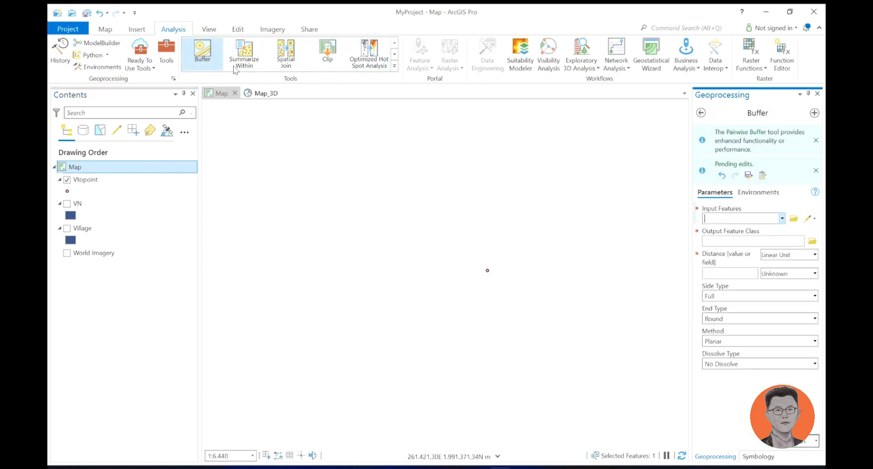
click(782, 219)
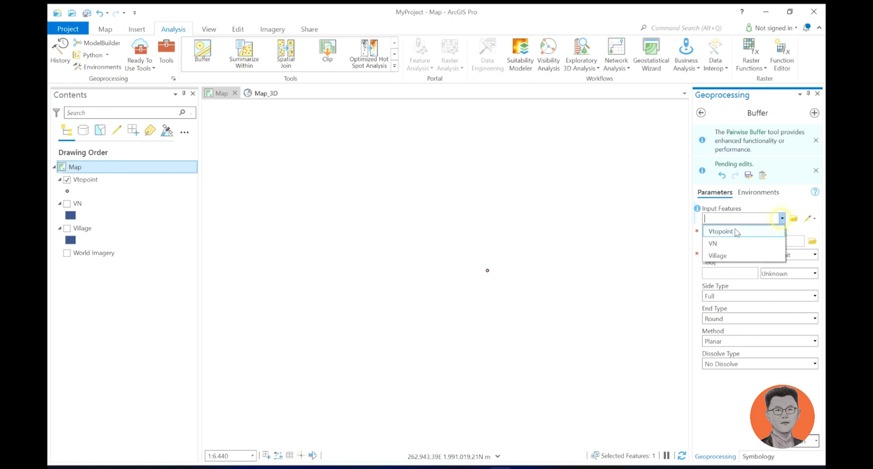
click(722, 228)
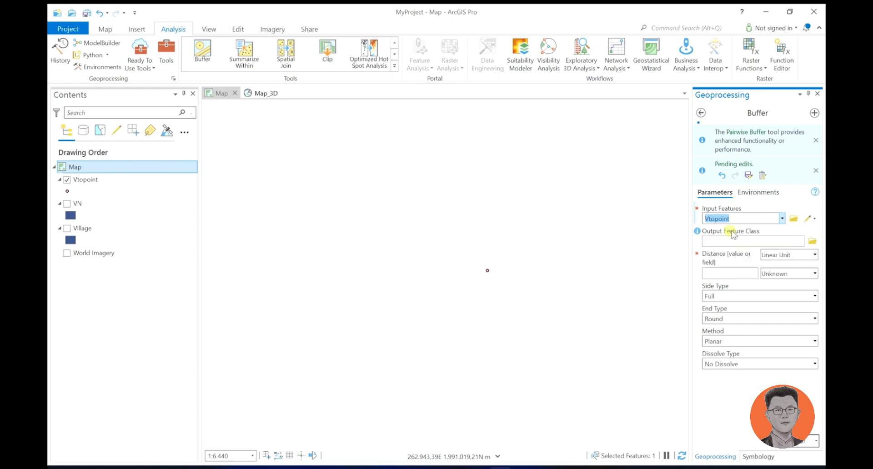
Step: Set the buffer distance to a linear unit of 1000 meters and keep Planar as the method
click(779, 255)
click(774, 262)
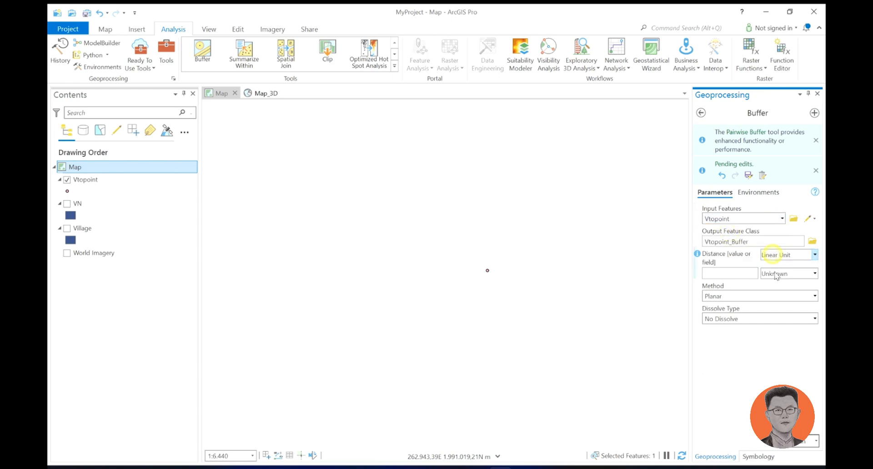
click(775, 274)
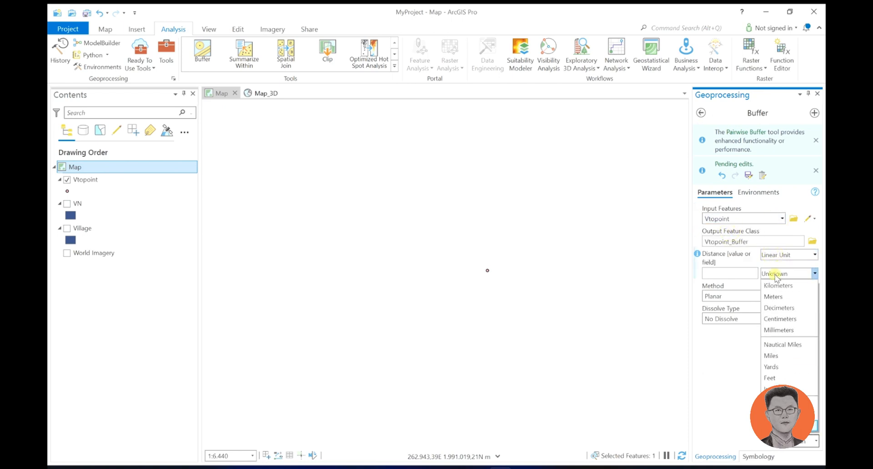
click(774, 296)
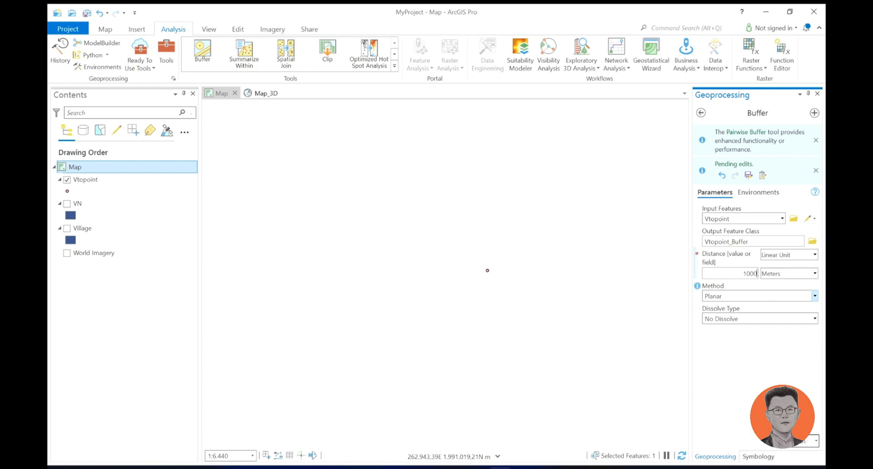
click(815, 296)
click(814, 296)
click(815, 297)
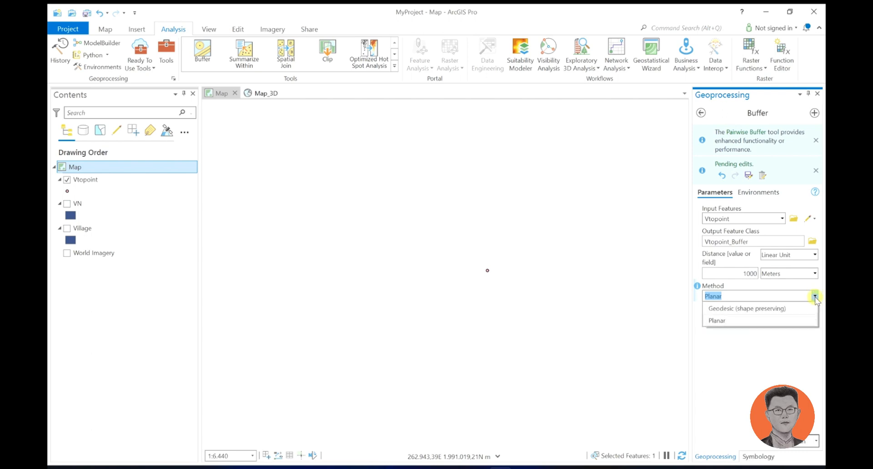
click(815, 296)
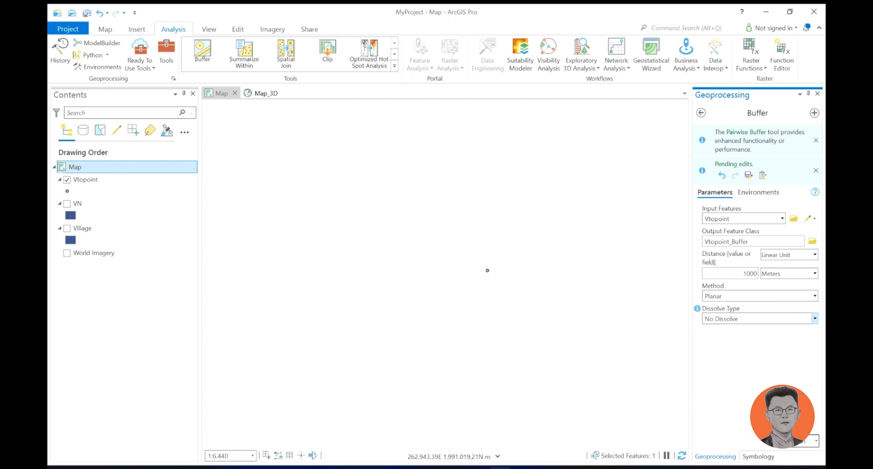
Step: Set the dissolve type to dissolve all output features into a single feature and run the 1000-meter buffer on Vtopoint
click(771, 319)
click(815, 319)
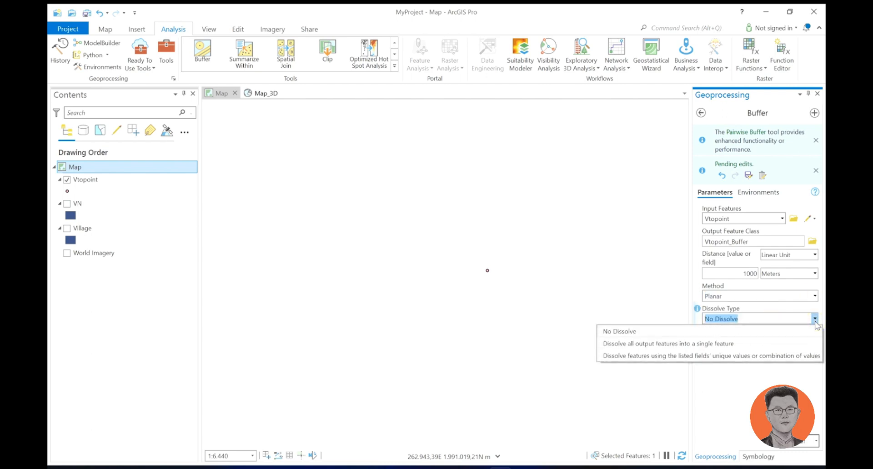
click(815, 324)
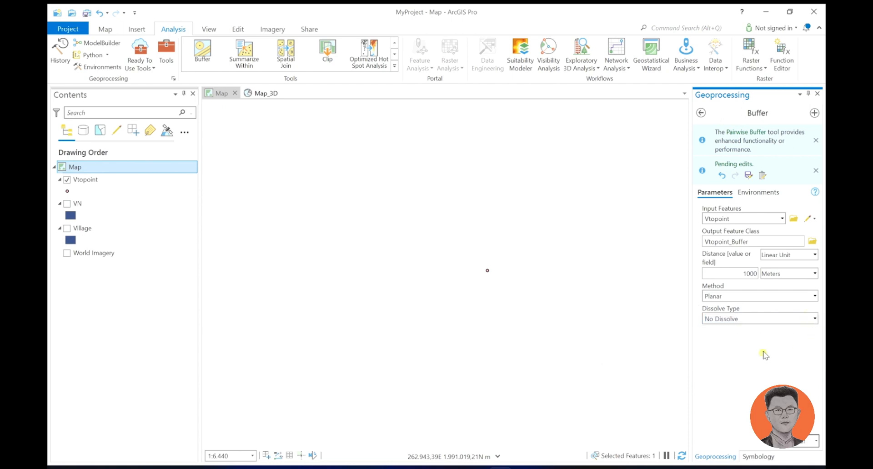
click(765, 355)
click(815, 318)
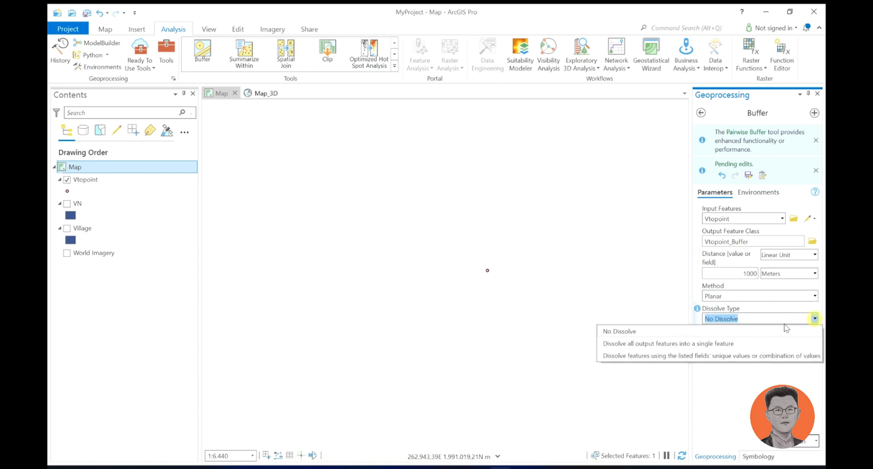
click(734, 344)
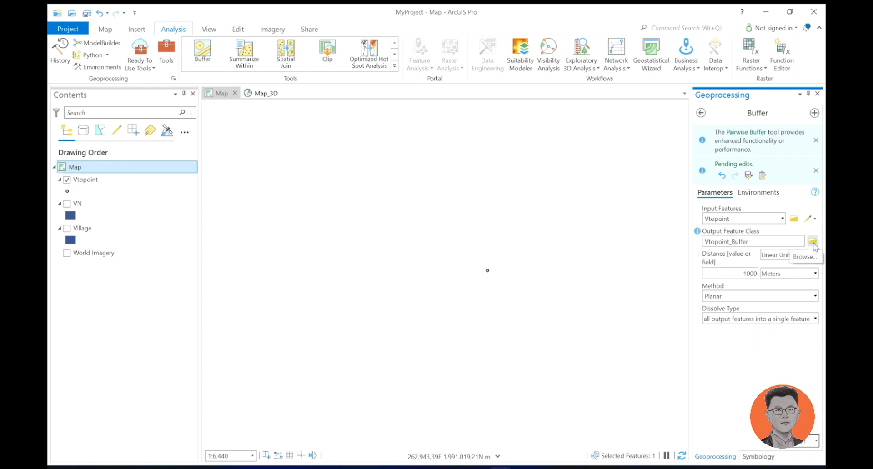
click(803, 441)
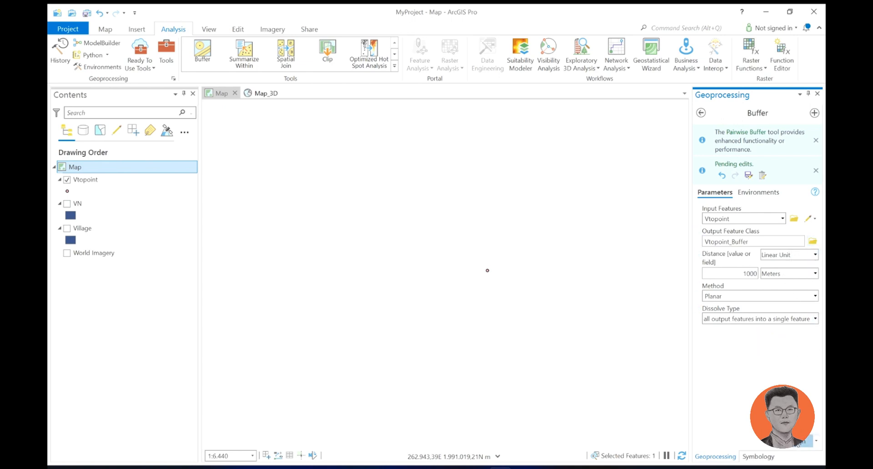
scroll(461, 273, down, 4)
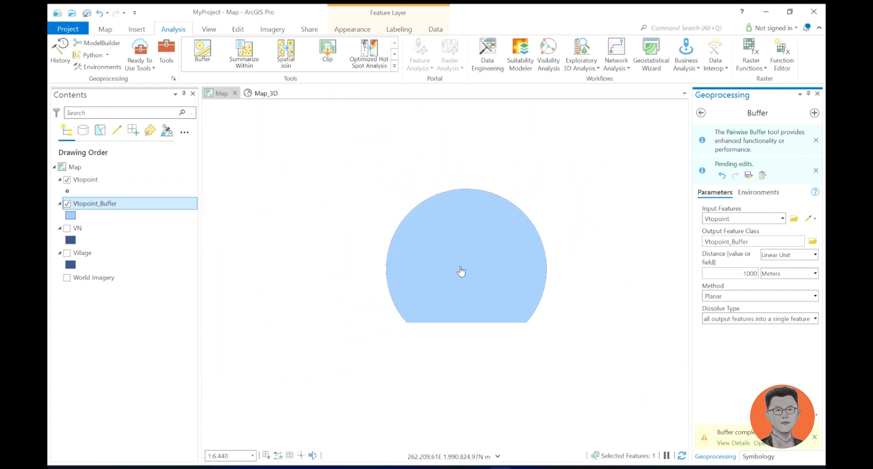
scroll(494, 275, up, 2)
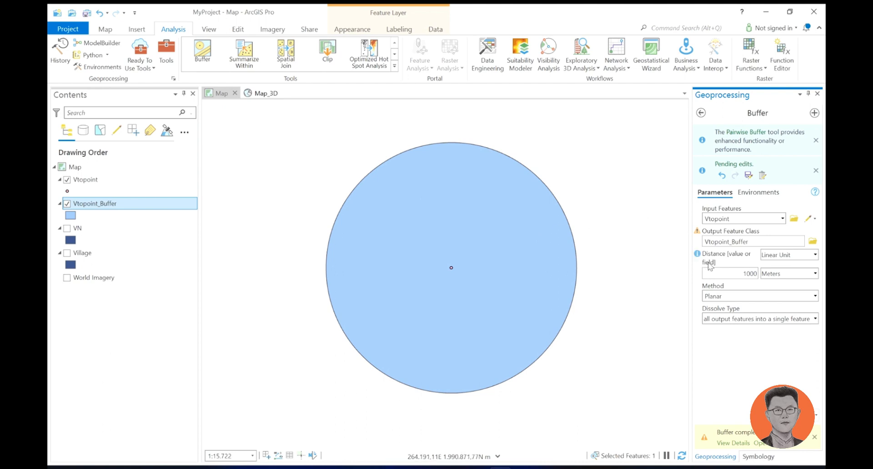
Step: Create a second buffer around Vtopoint with a distance of 100 meters and the output feature class Vtopoint_Buffer100m
click(749, 273)
click(802, 242)
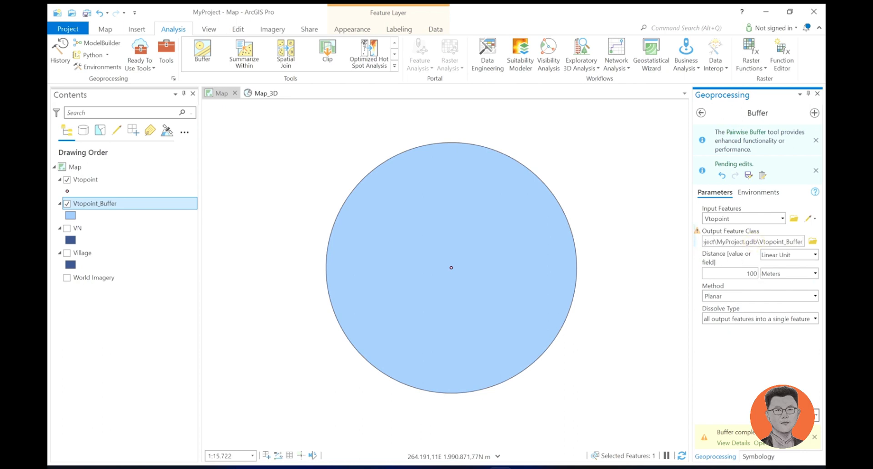
text(100)
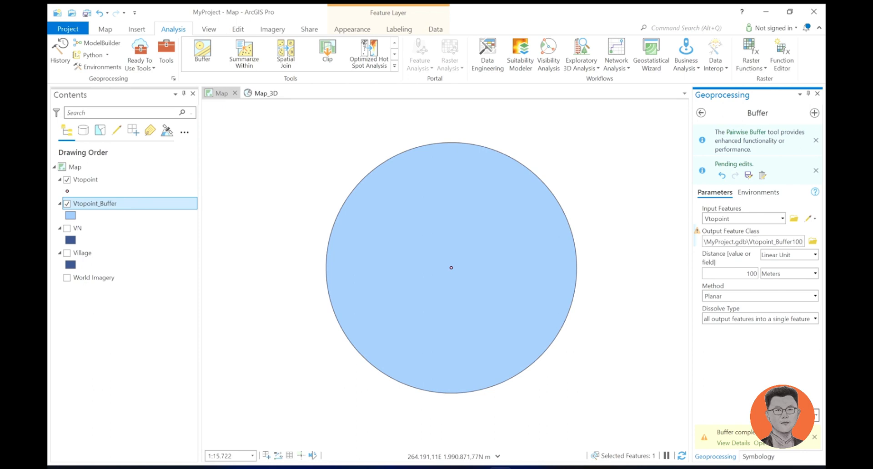
text(m)
click(811, 415)
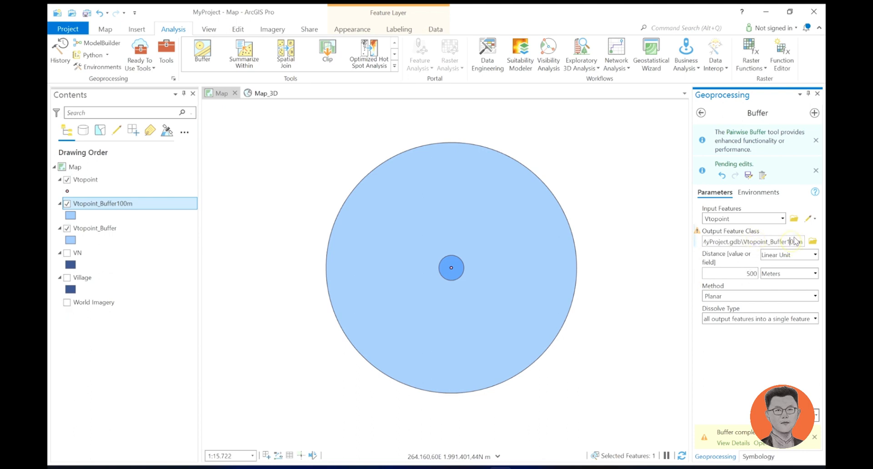
Step: Create a third buffer around Vtopoint with a distance of 500 meters and the output feature class Vtopoint_Buffer500m
key(BackSpace)
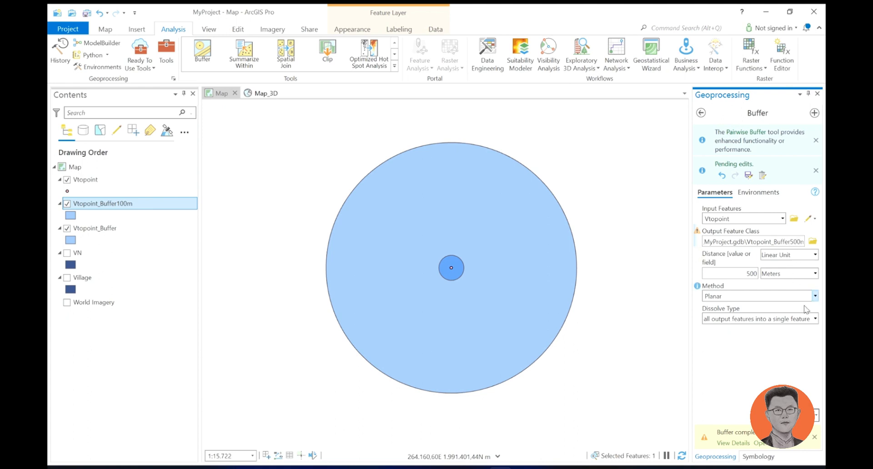
key(Return)
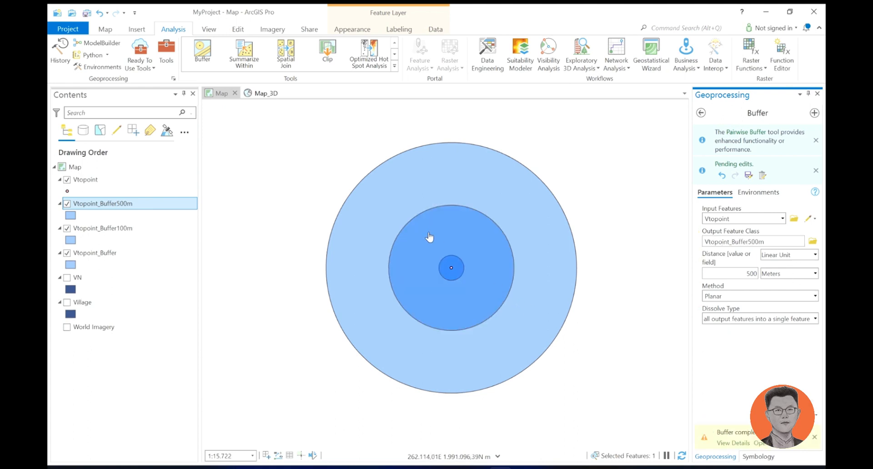
scroll(455, 250, up, 2)
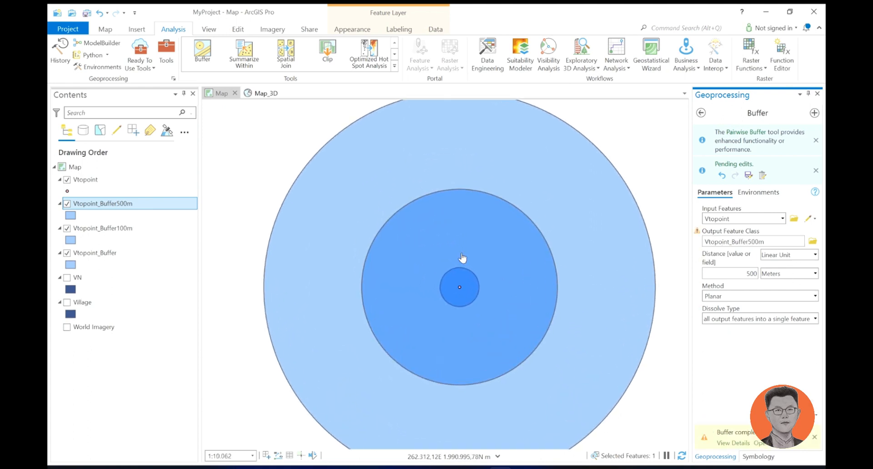
scroll(461, 257, down, 2)
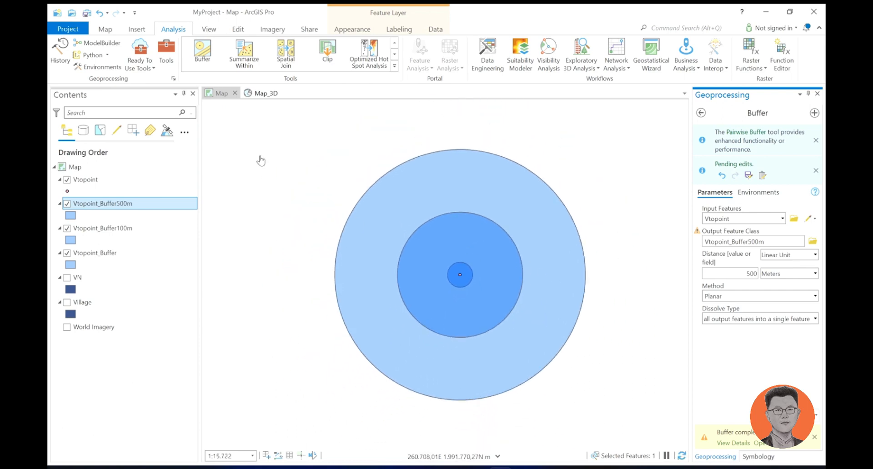
click(535, 127)
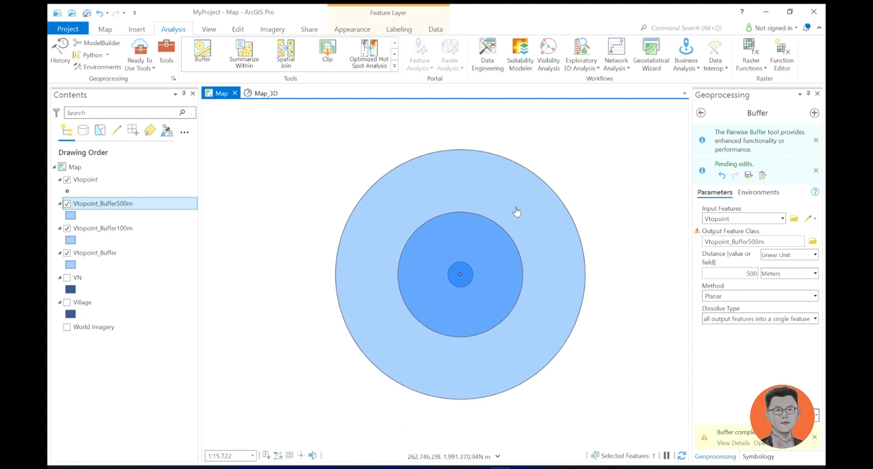
scroll(523, 204, down, 3)
scroll(526, 203, up, 3)
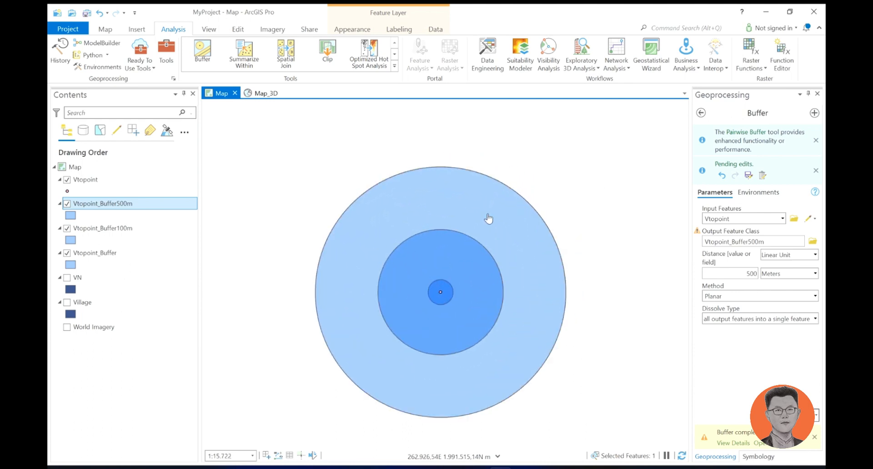
drag(406, 304, 379, 281)
key(F9)
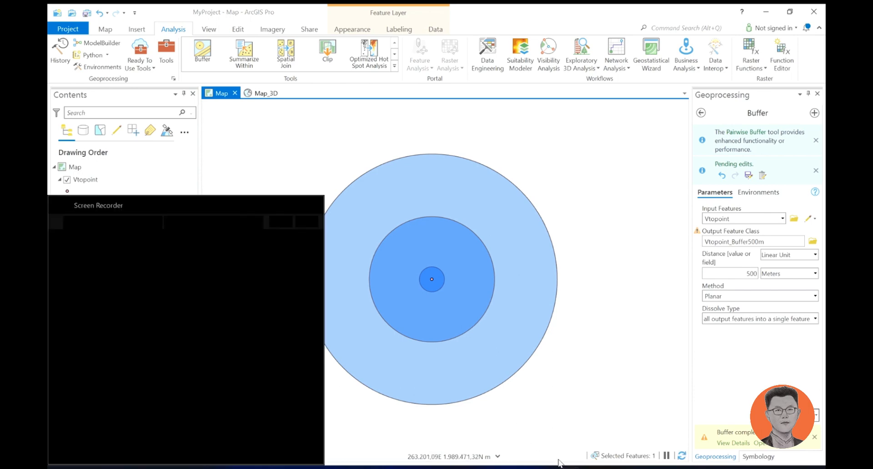